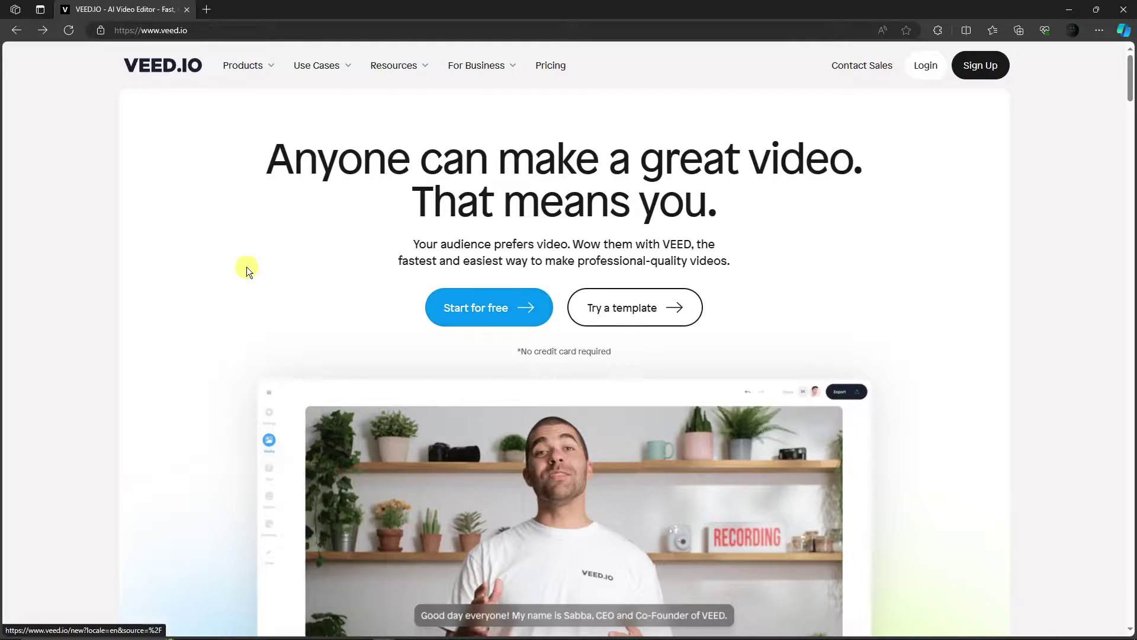
Open VEED.IO's Pricing page in a separate browser tab.
click(508, 308)
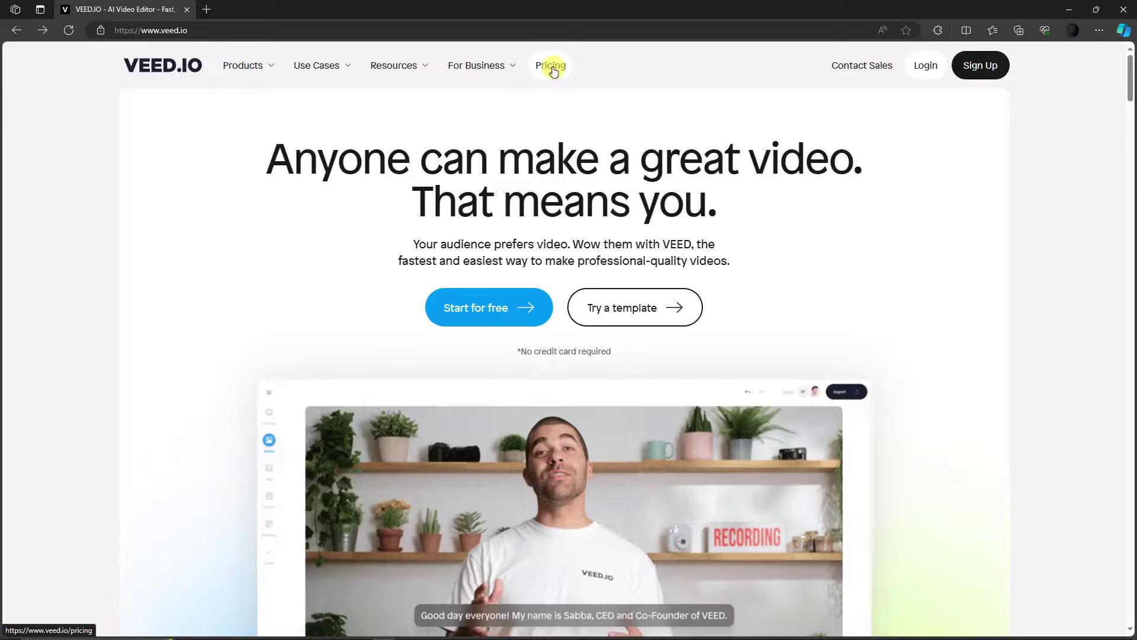
right_click(551, 70)
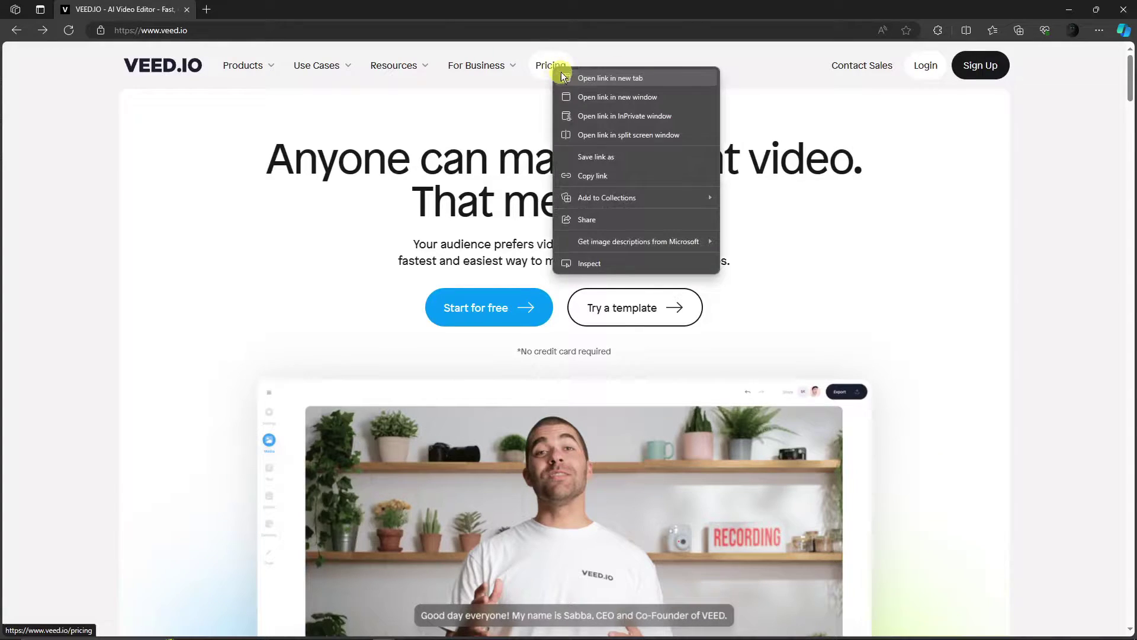
click(574, 79)
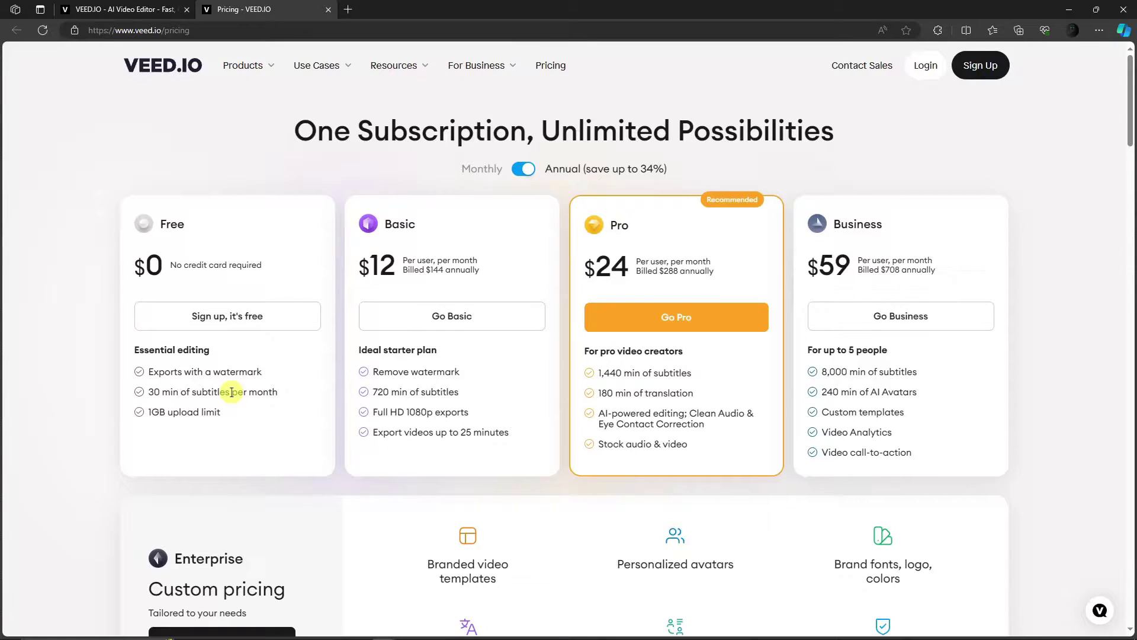
Highlight the Free plan's watermark limitation and subtitle minutes.
mouse_move(262, 371)
mouse_down()
mouse_move(148, 374)
mouse_move(257, 371)
mouse_move(158, 374)
mouse_up()
click(147, 376)
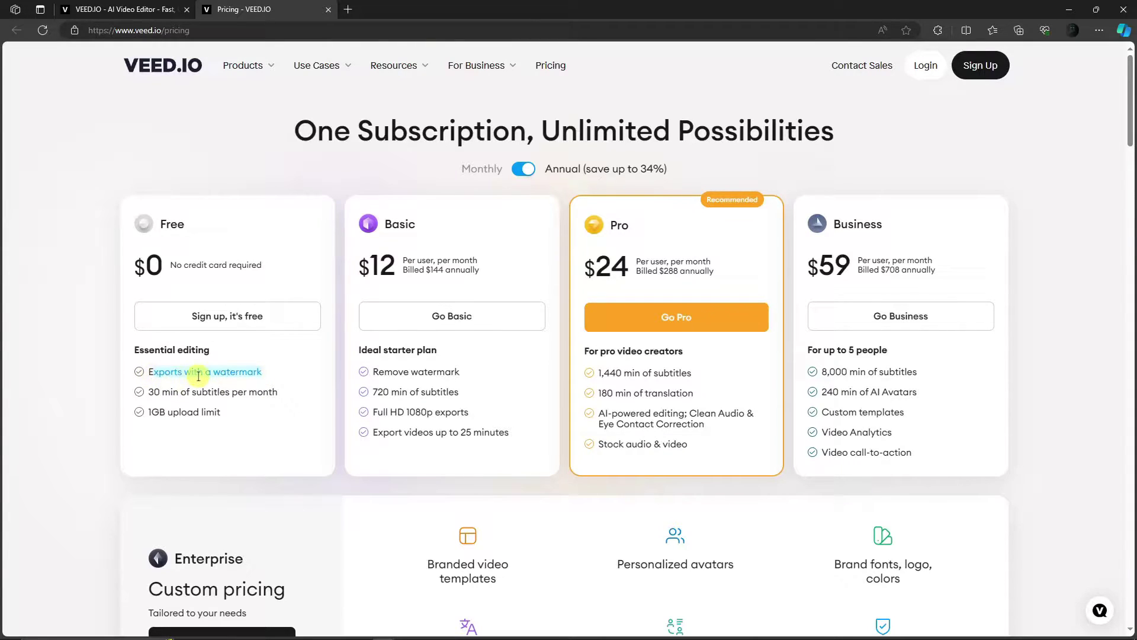
click(239, 378)
mouse_move(278, 393)
mouse_down()
mouse_move(157, 391)
mouse_move(171, 411)
mouse_up()
click(220, 410)
click(202, 415)
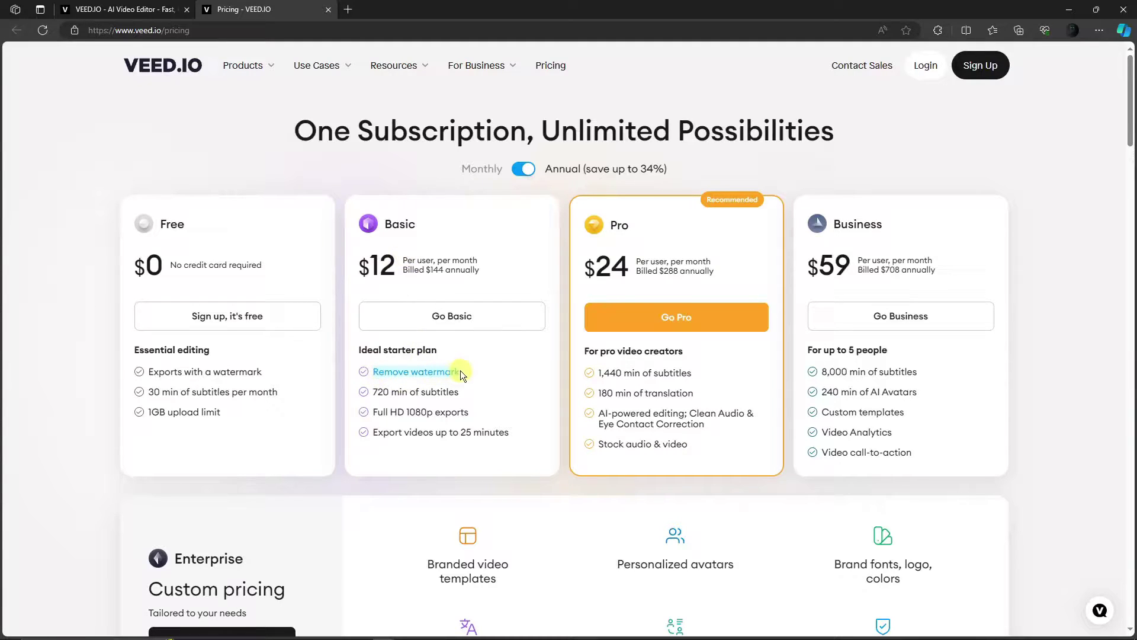
Highlight the Basic plan's 720 subtitle minutes and 25-minute export, and Pro's AI editing.
drag(459, 392, 373, 392)
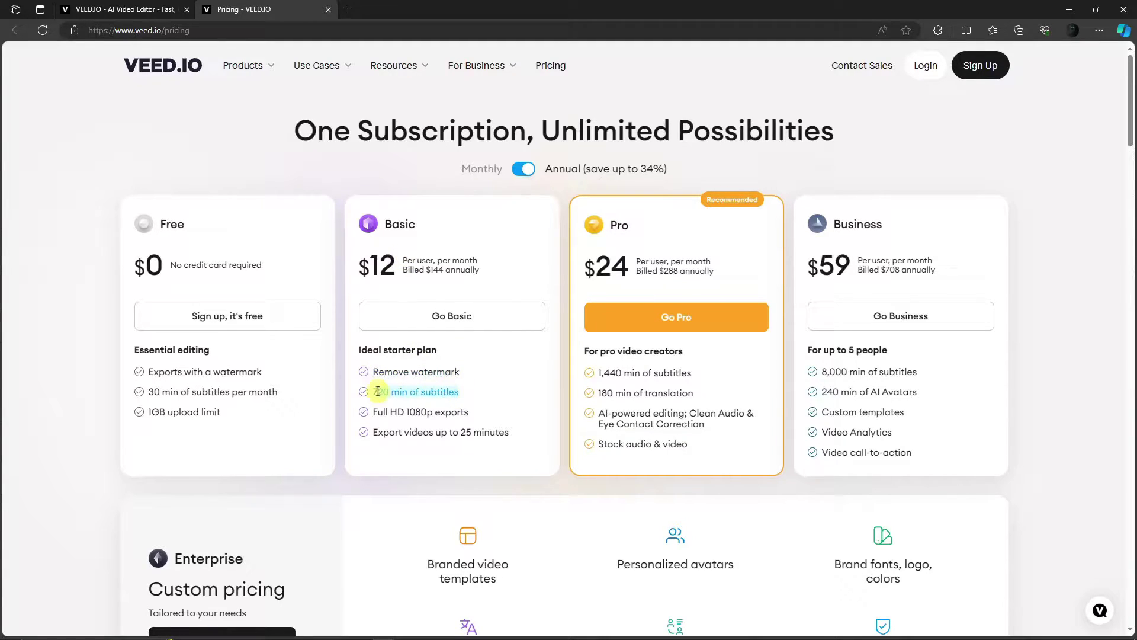
click(401, 400)
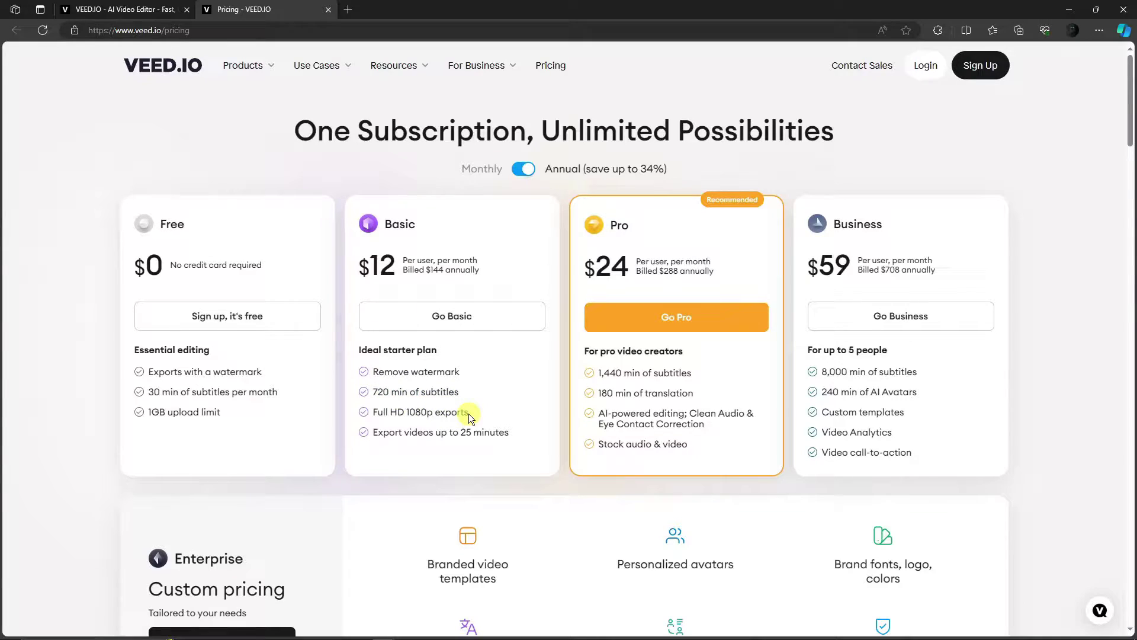
drag(510, 431, 416, 432)
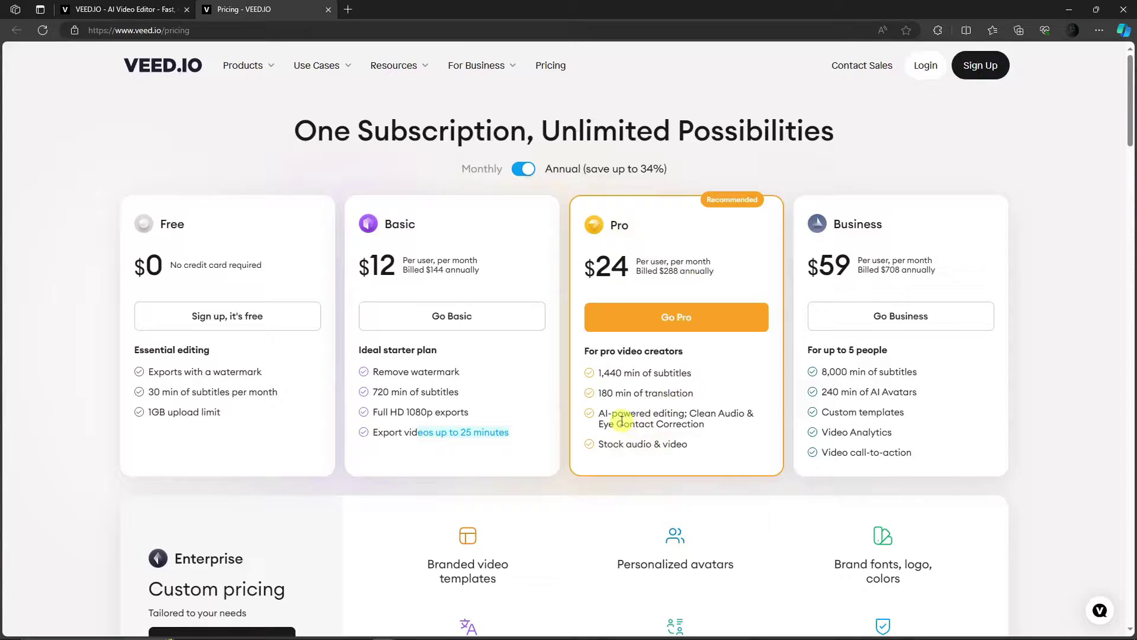
drag(600, 412, 701, 425)
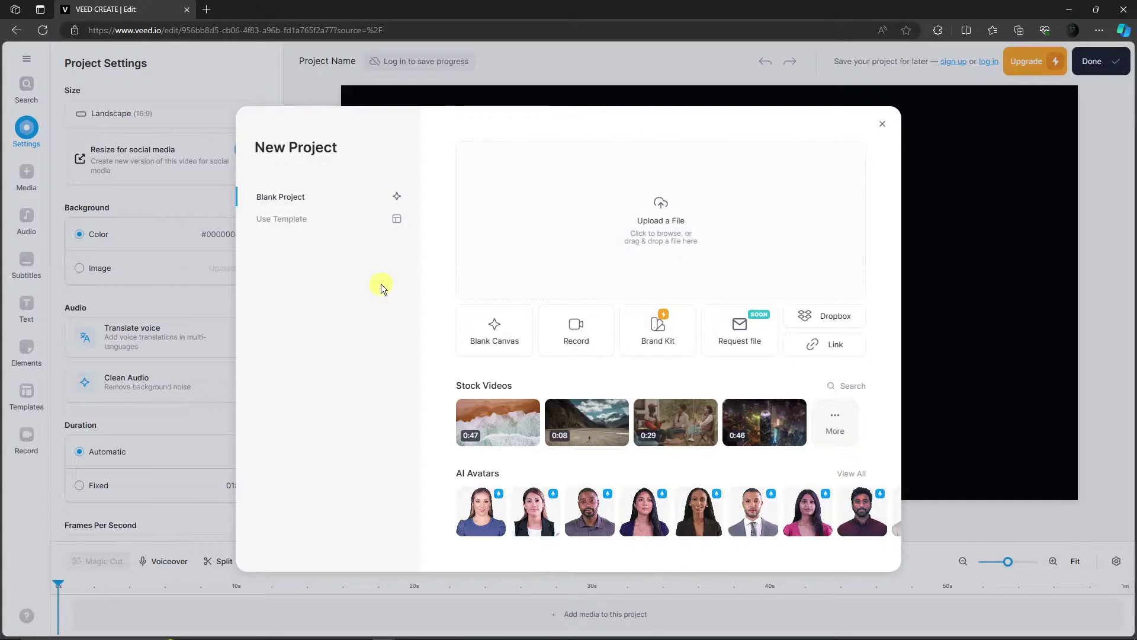
Upload the smiling woman clip from the Downloads folder into a new project.
click(667, 209)
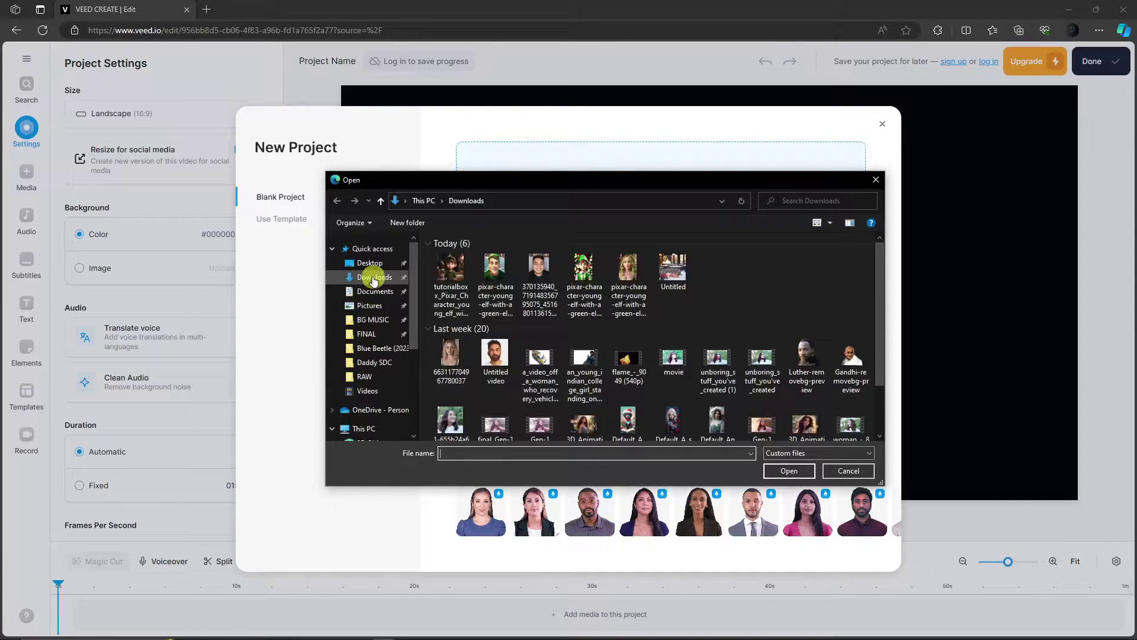
click(373, 278)
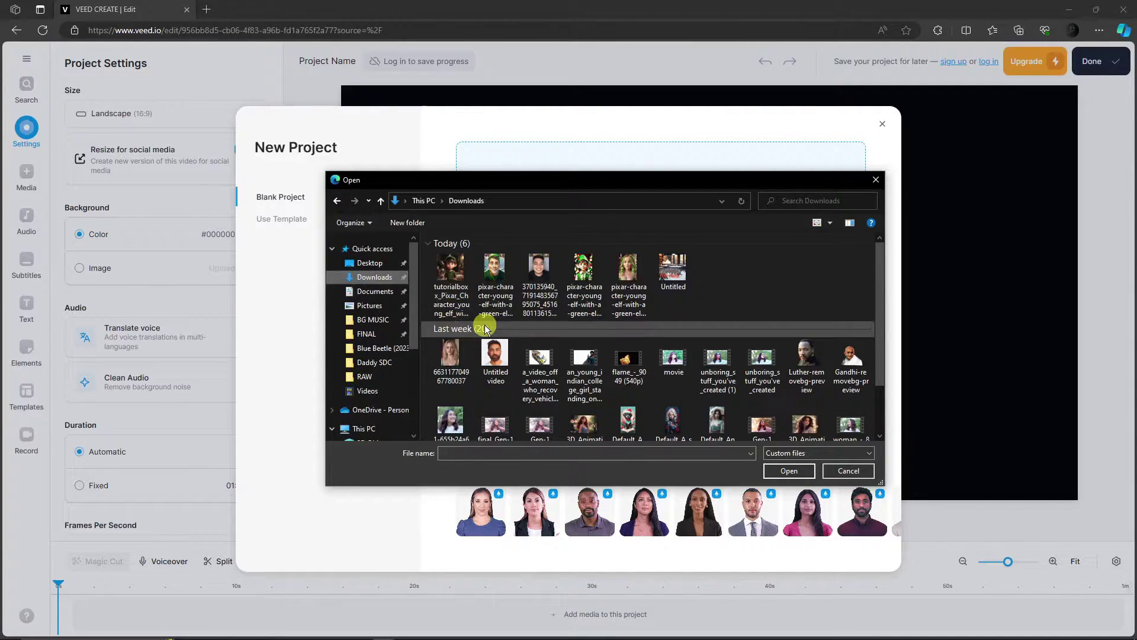
scroll(485, 329, down, 1)
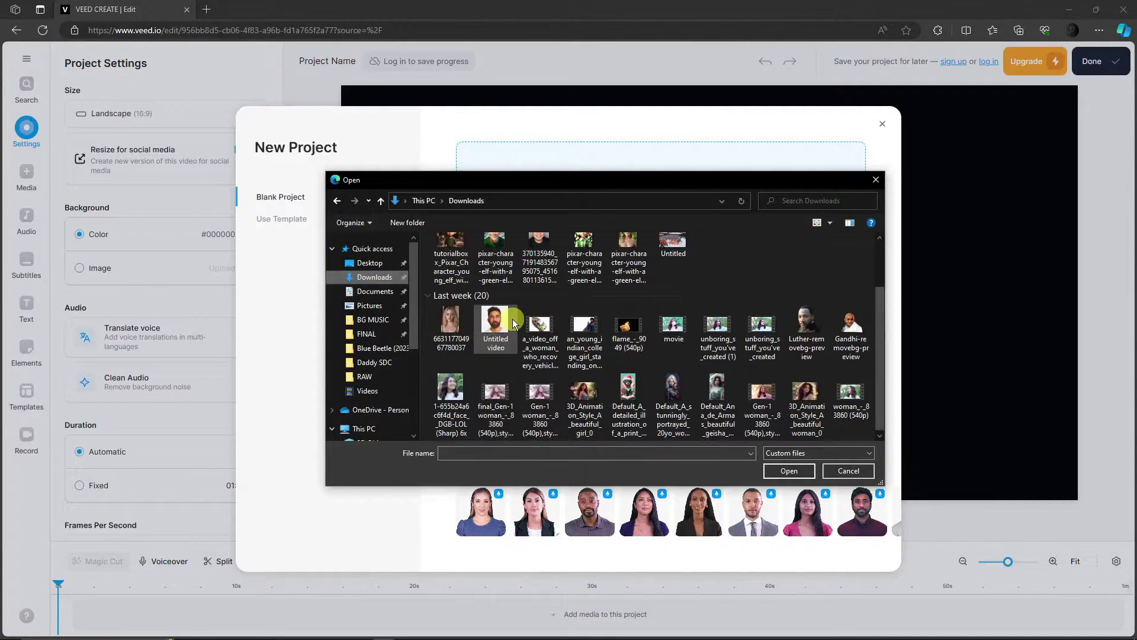
double_click(850, 396)
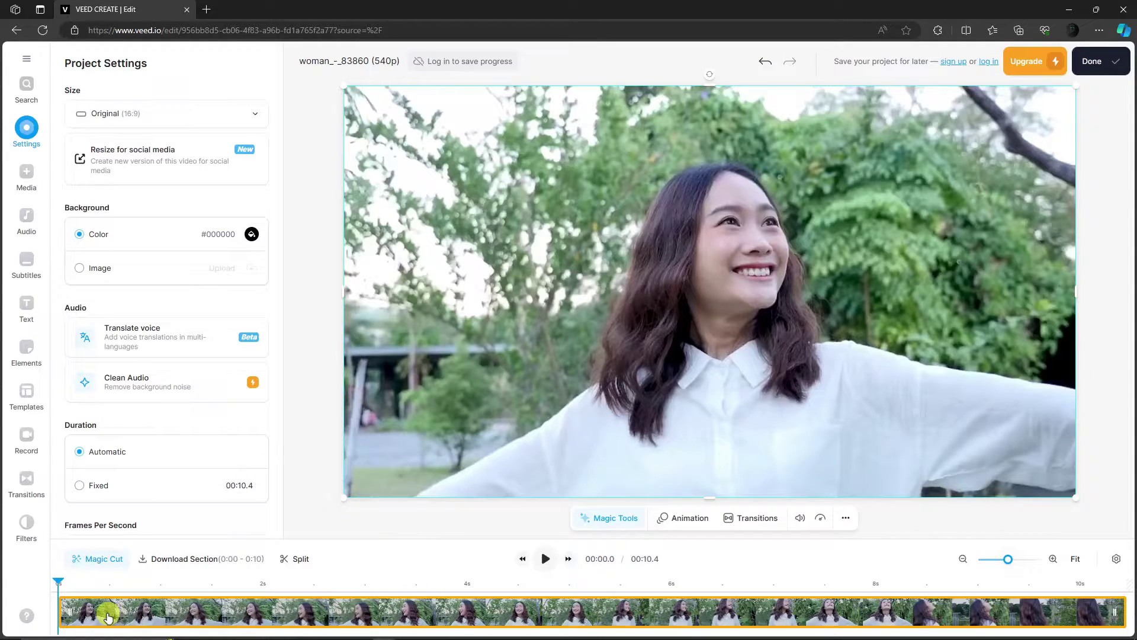
Adjust the timeline zoom, stepping it out and back in.
click(964, 561)
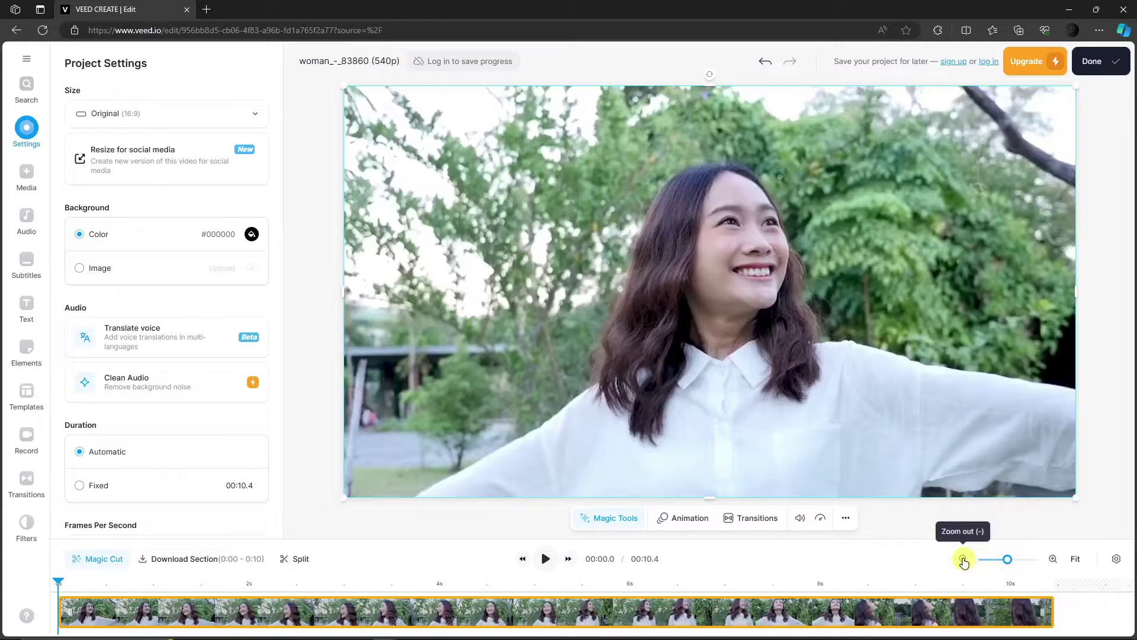
click(1054, 562)
click(964, 562)
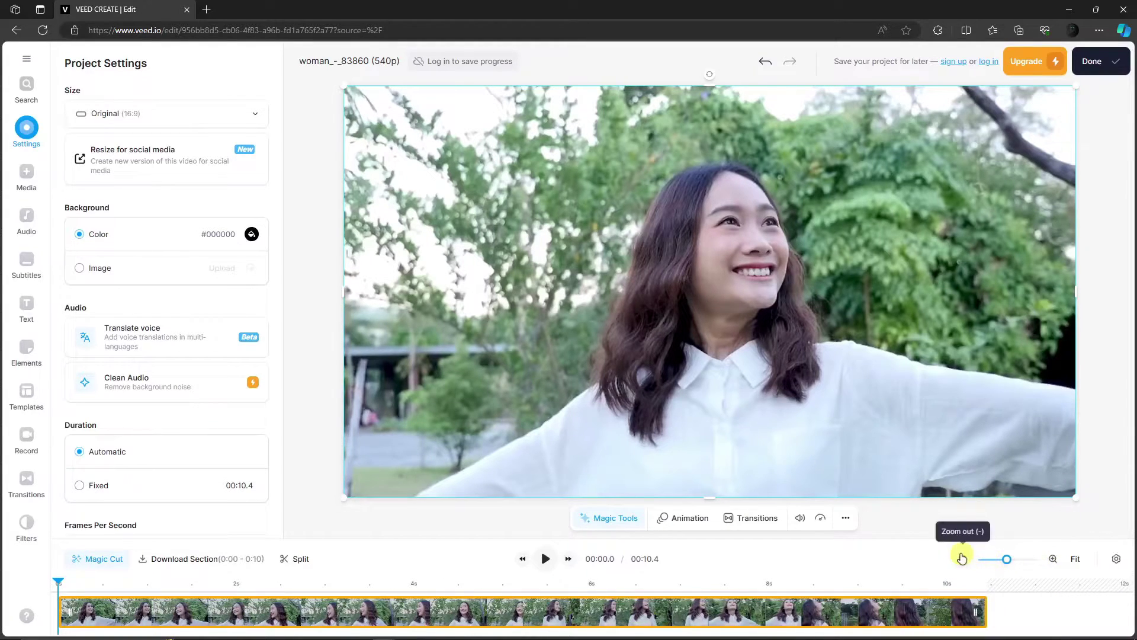
click(963, 559)
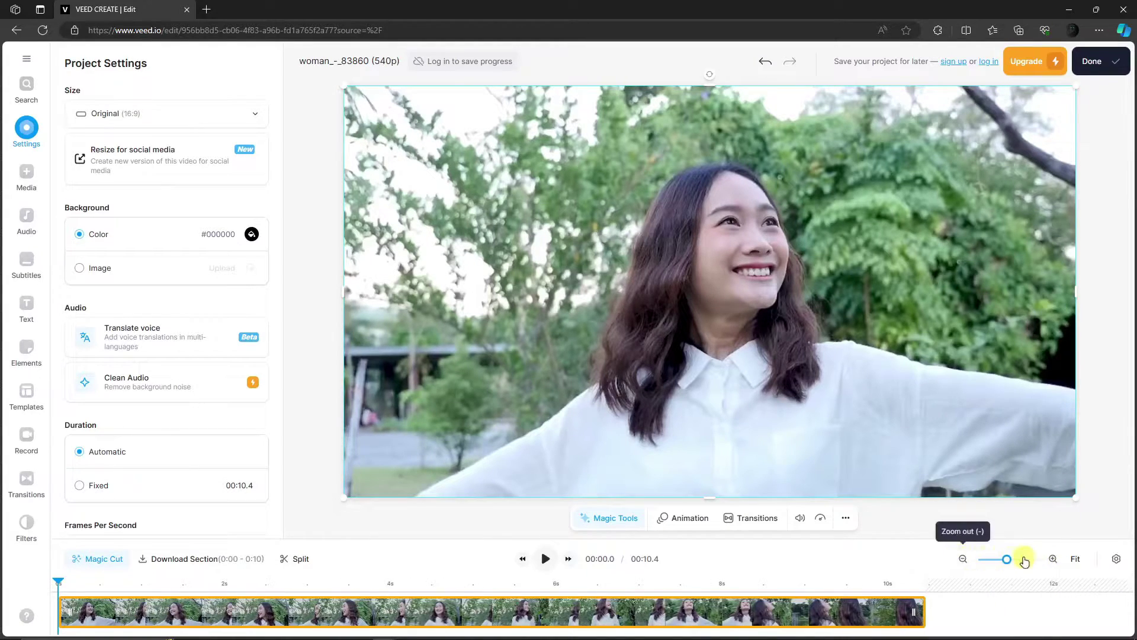
click(1055, 560)
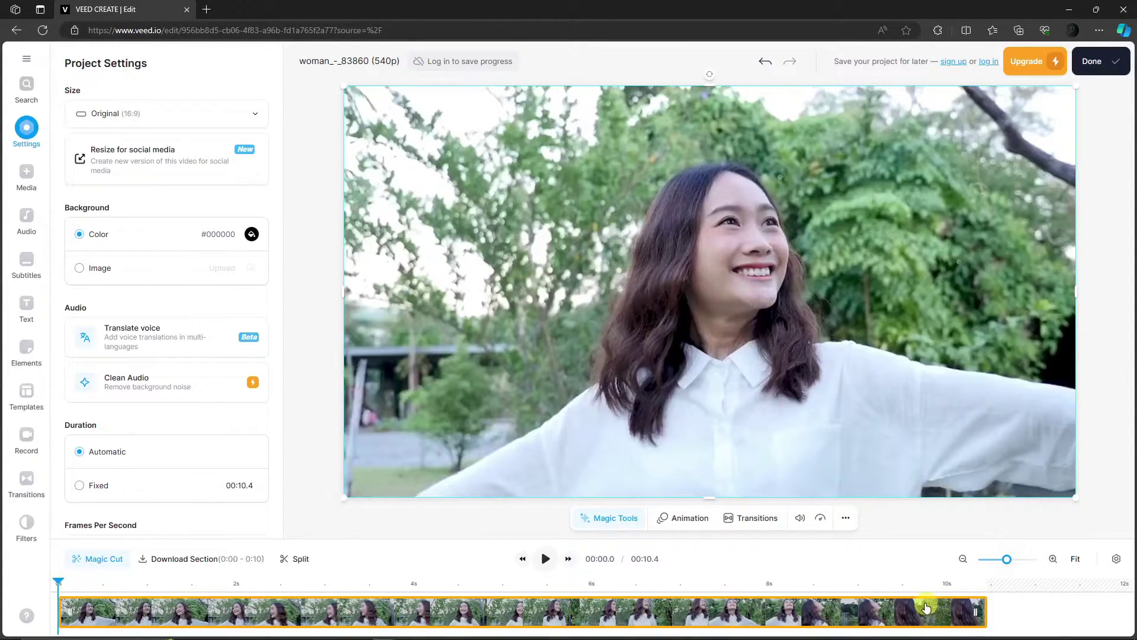
Open and dismiss the tool search, then show the Media options.
click(26, 87)
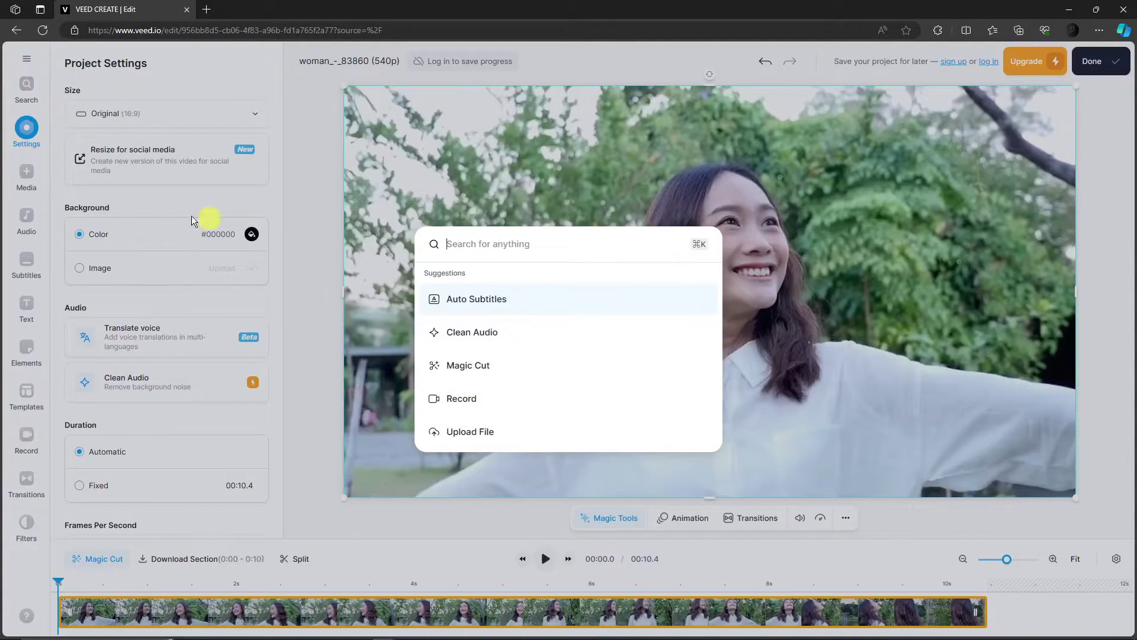
click(32, 99)
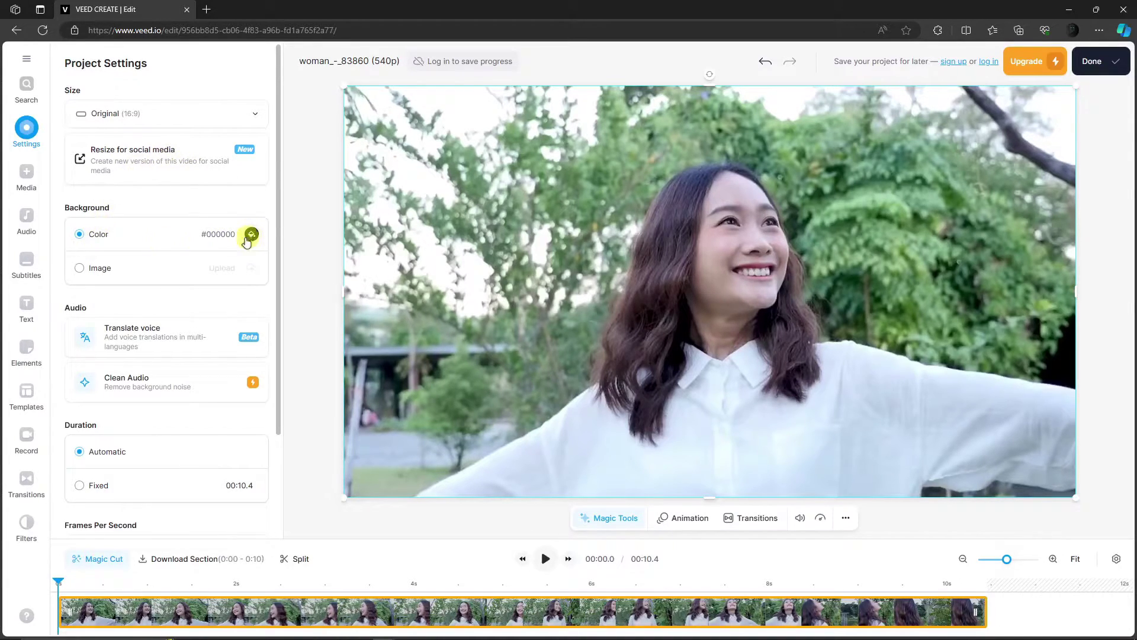
scroll(120, 257, down, 1)
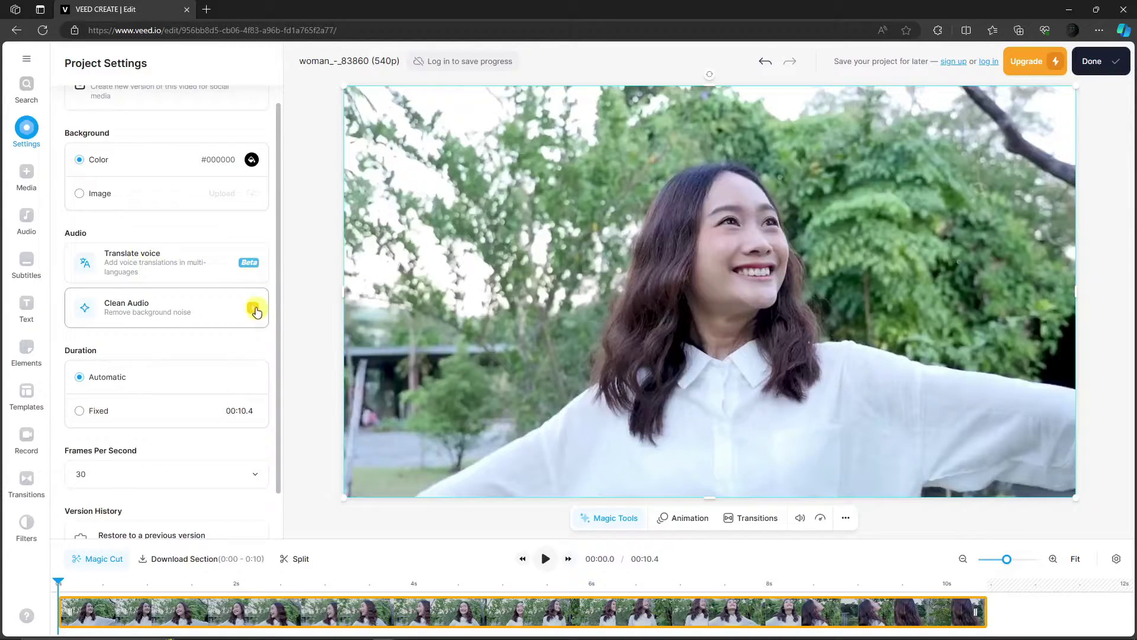
scroll(228, 322, down, 1)
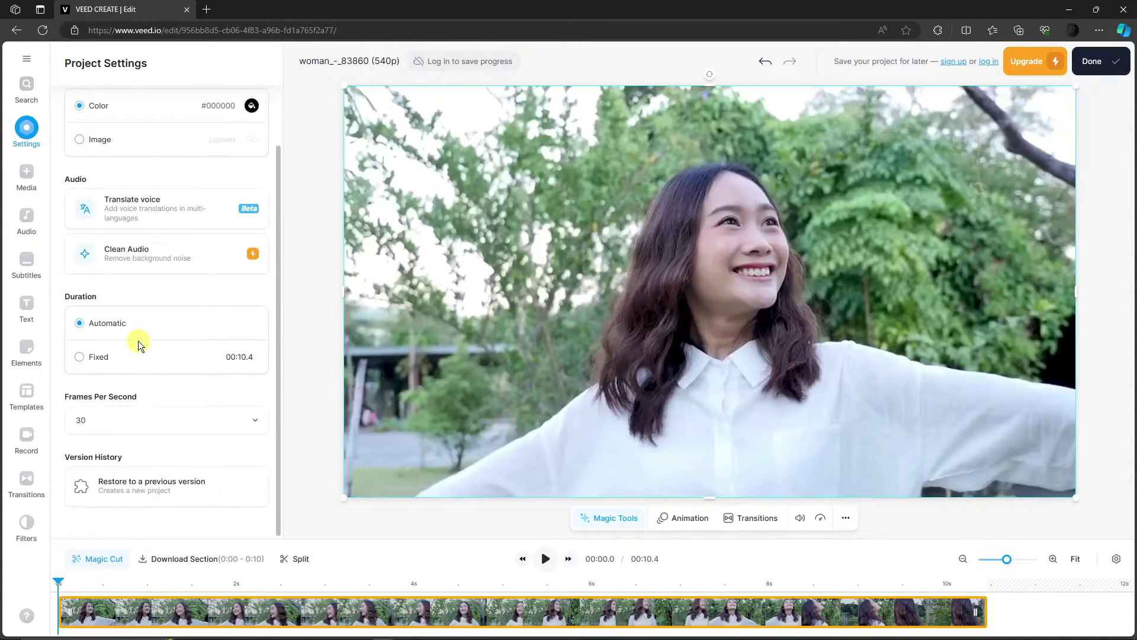
click(28, 181)
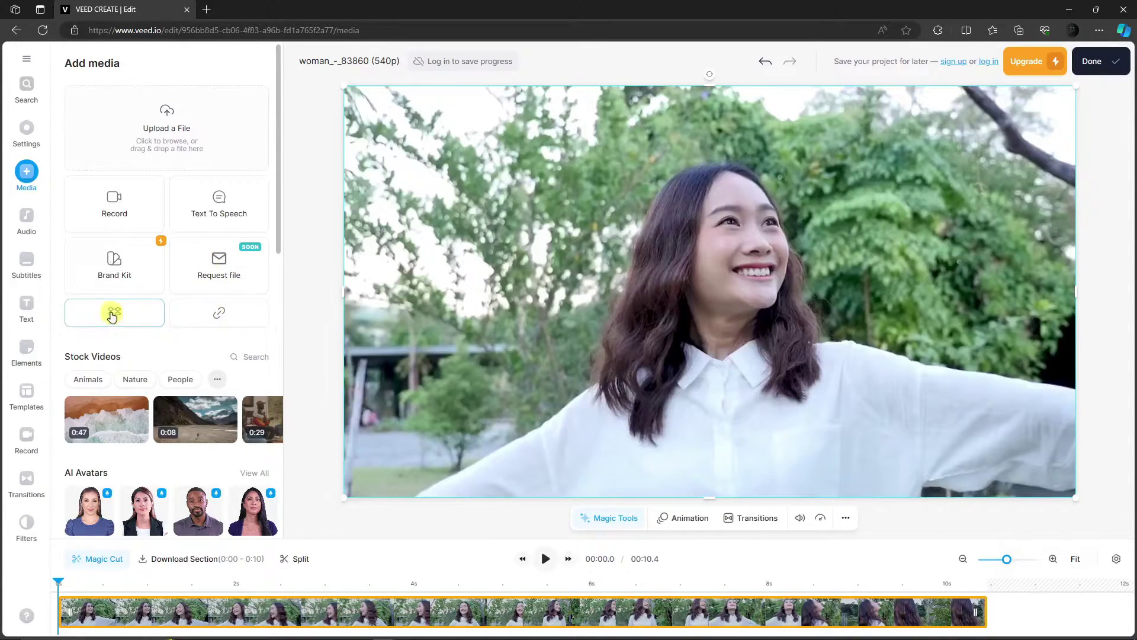
scroll(176, 355, down, 2)
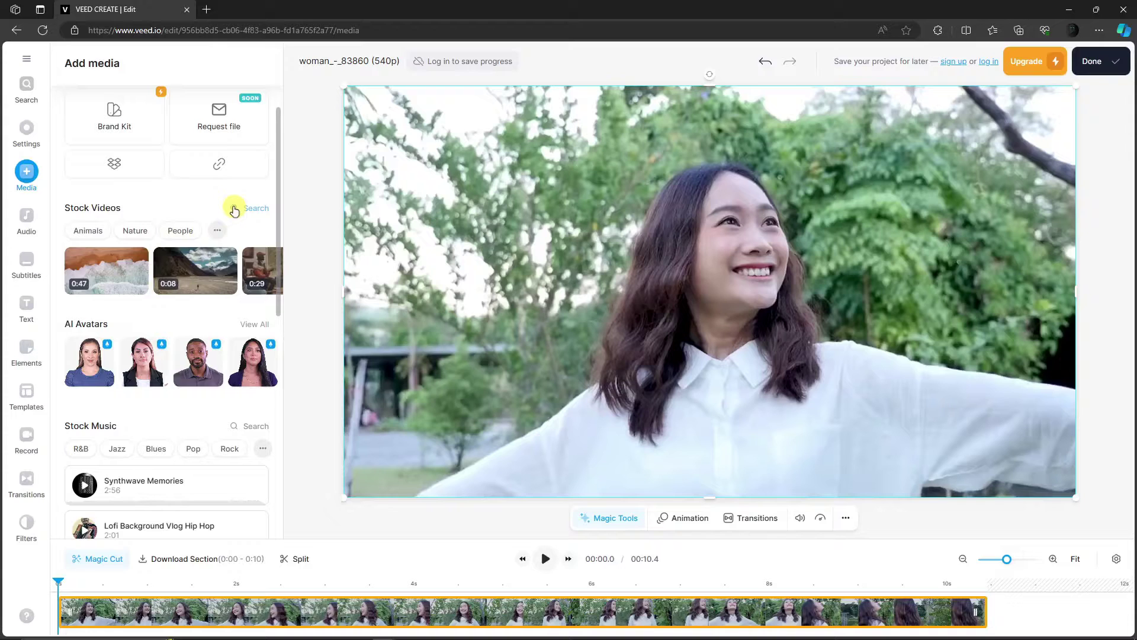
Leave the bunny stock results and add an 8-second stock landscape clip above the park clip.
click(233, 210)
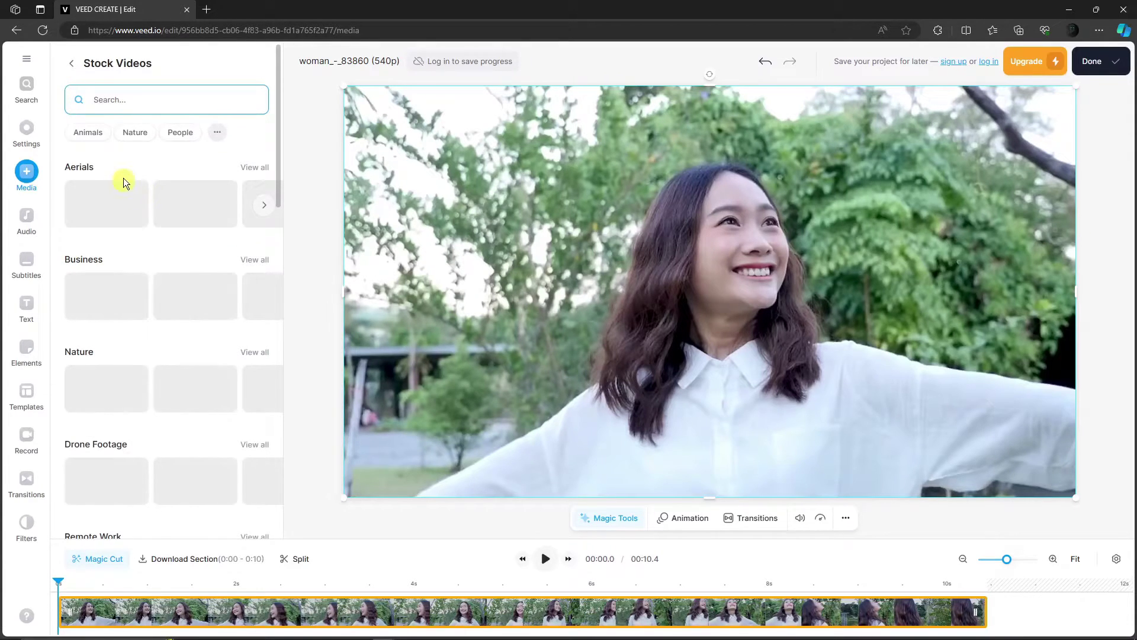
text(bunny)
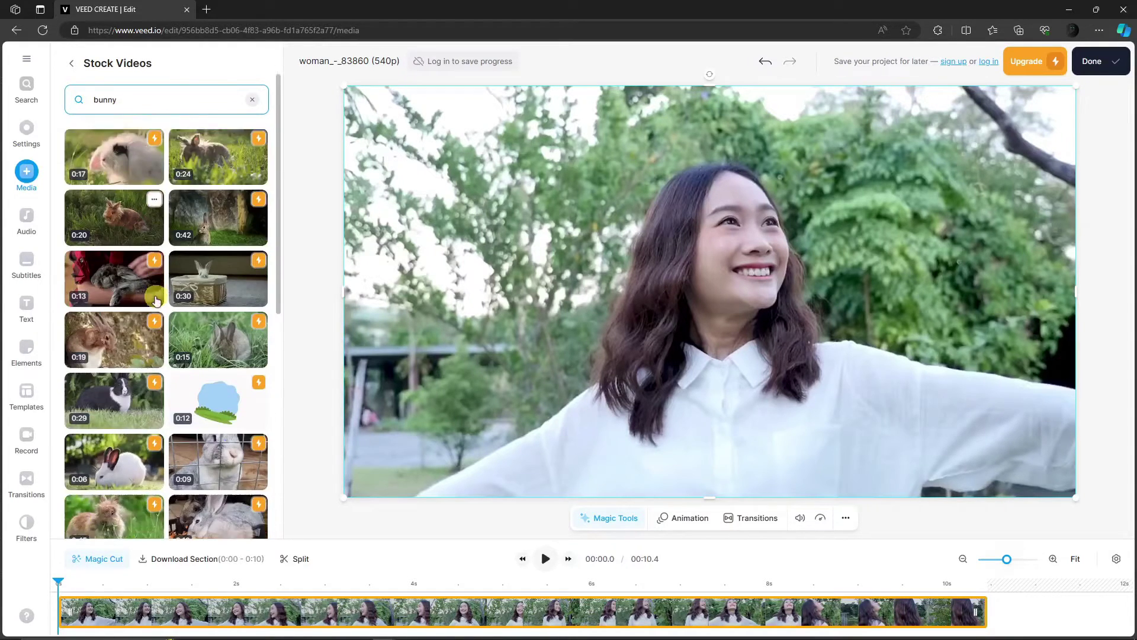
scroll(196, 347, down, 2)
scroll(195, 346, down, 1)
scroll(201, 352, down, 2)
scroll(200, 352, down, 2)
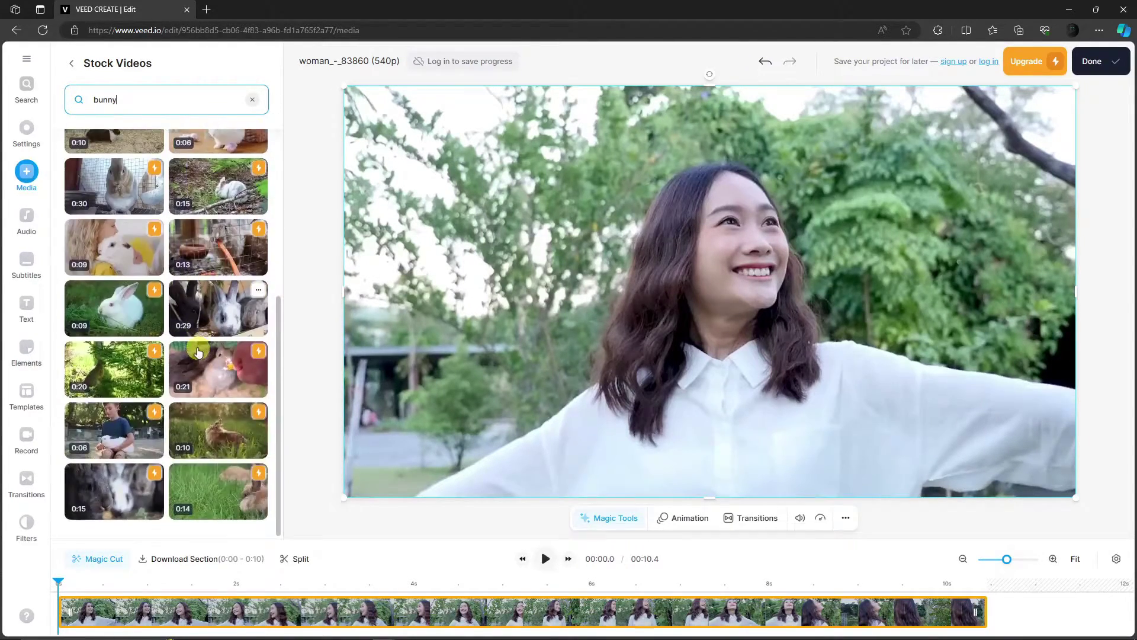
scroll(202, 382, down, 2)
scroll(202, 418, down, 2)
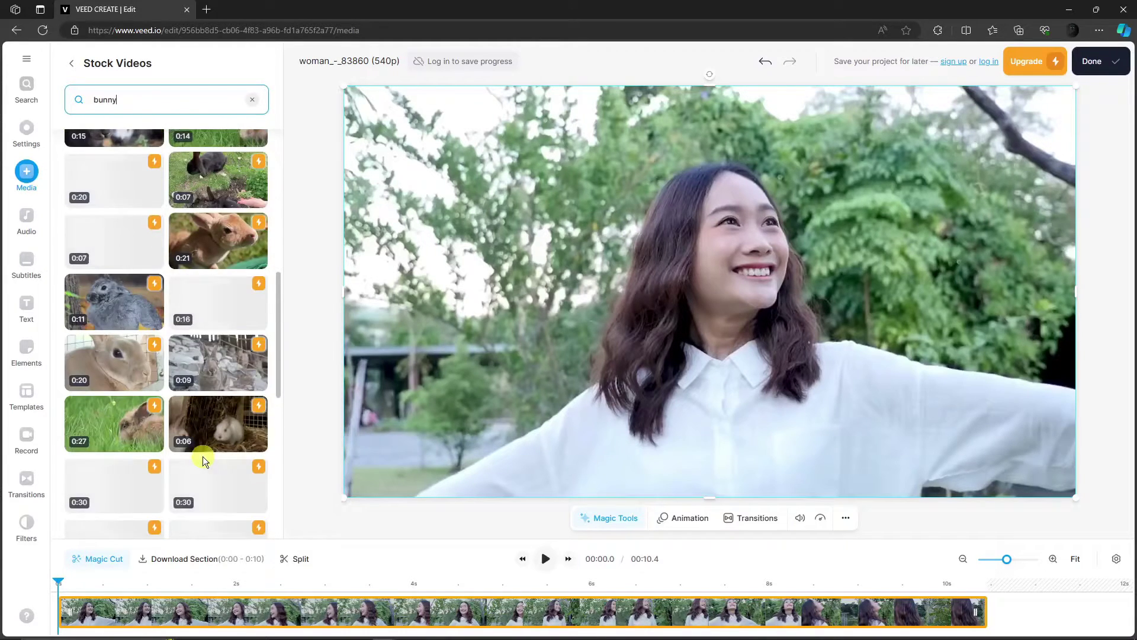
scroll(203, 457, down, 2)
scroll(202, 457, down, 2)
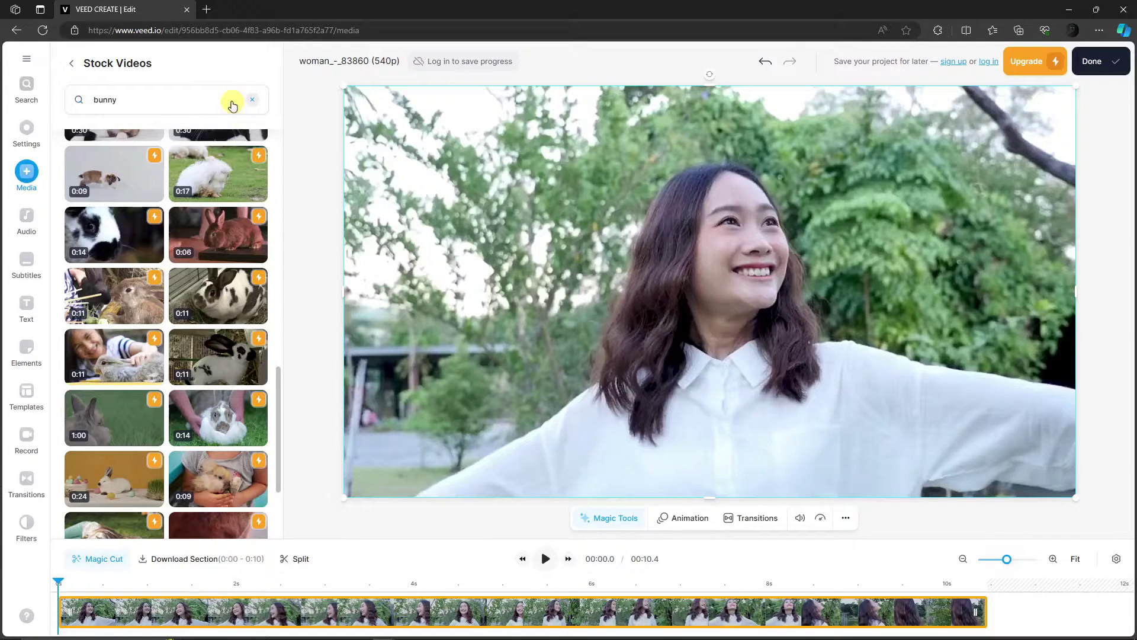
click(71, 63)
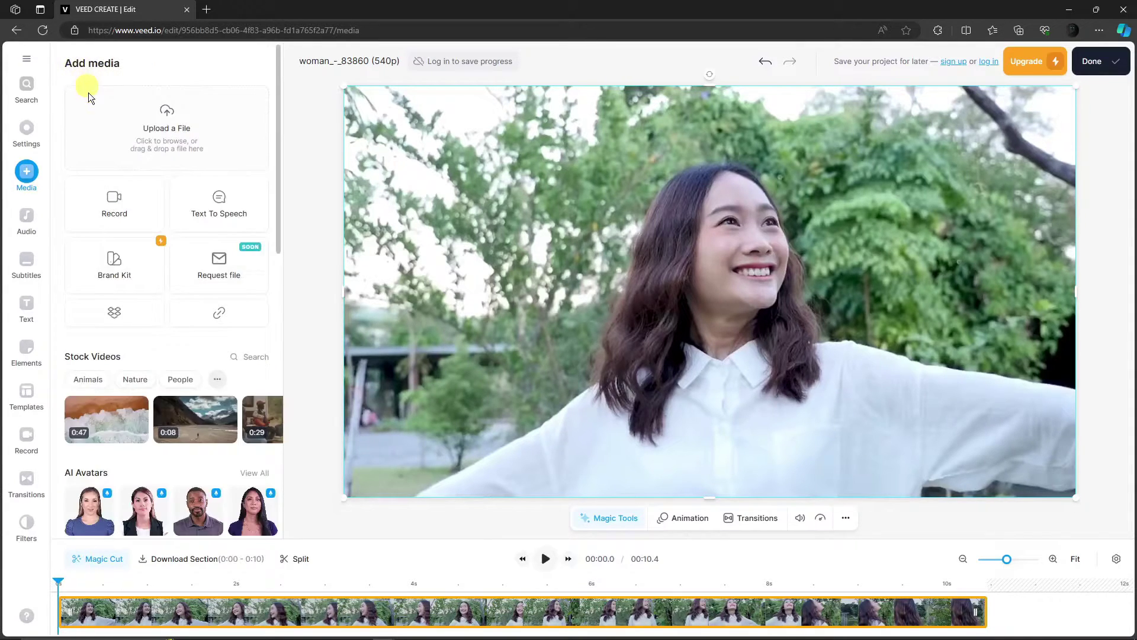
scroll(131, 341, down, 2)
click(204, 280)
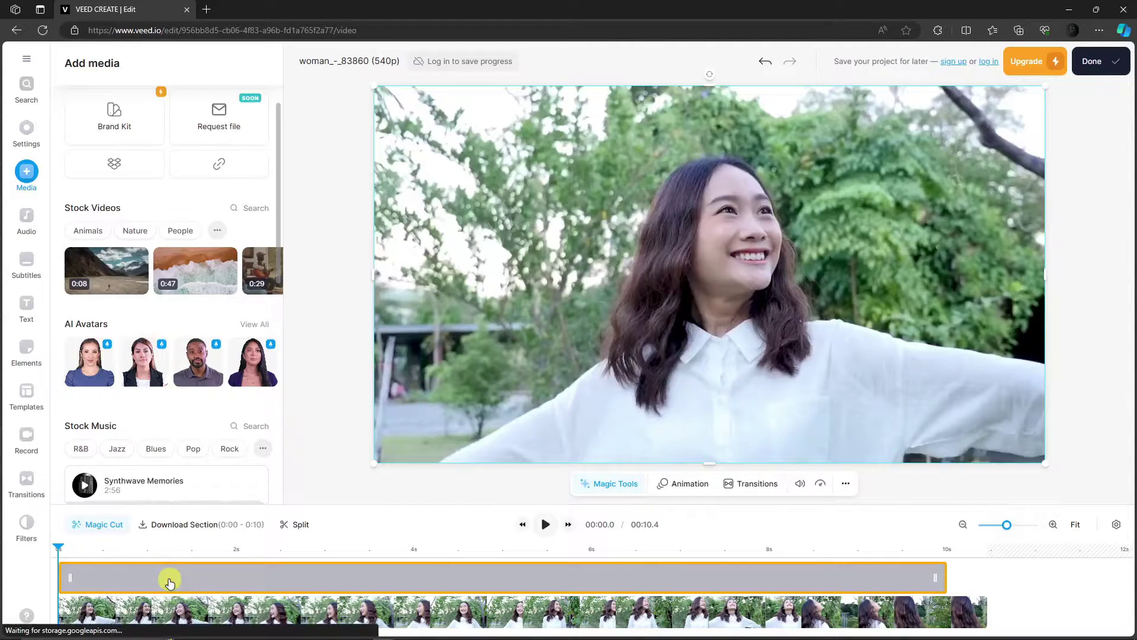
Delete the added stock landscape clip and select the park clip for editing.
mouse_move(167, 581)
mouse_down()
mouse_move(236, 574)
mouse_move(159, 579)
mouse_up()
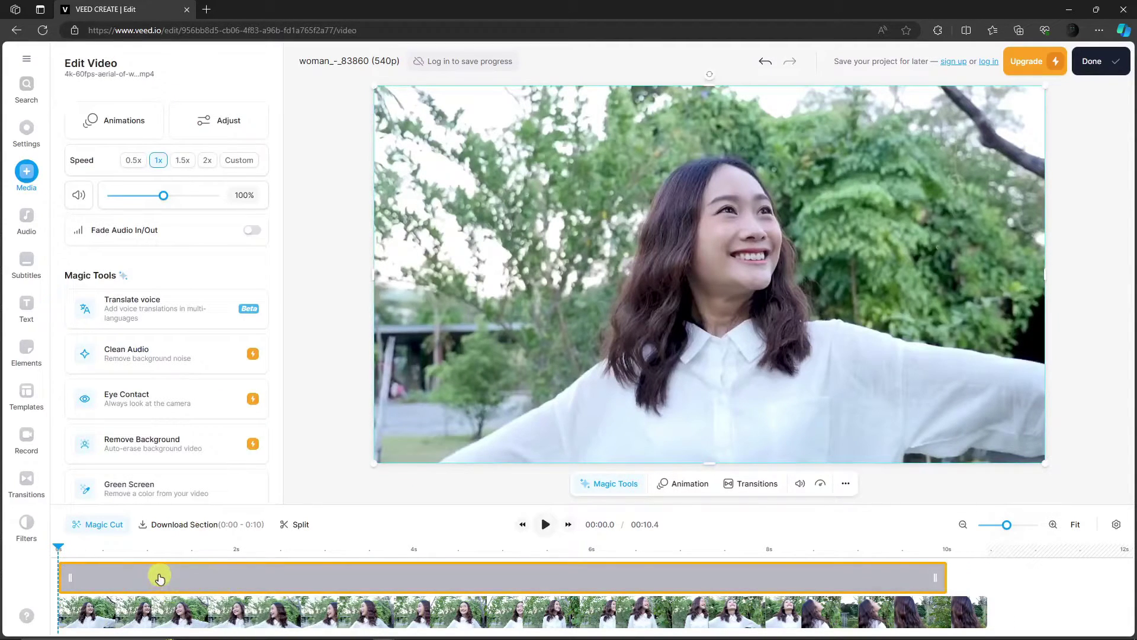
key(Delete)
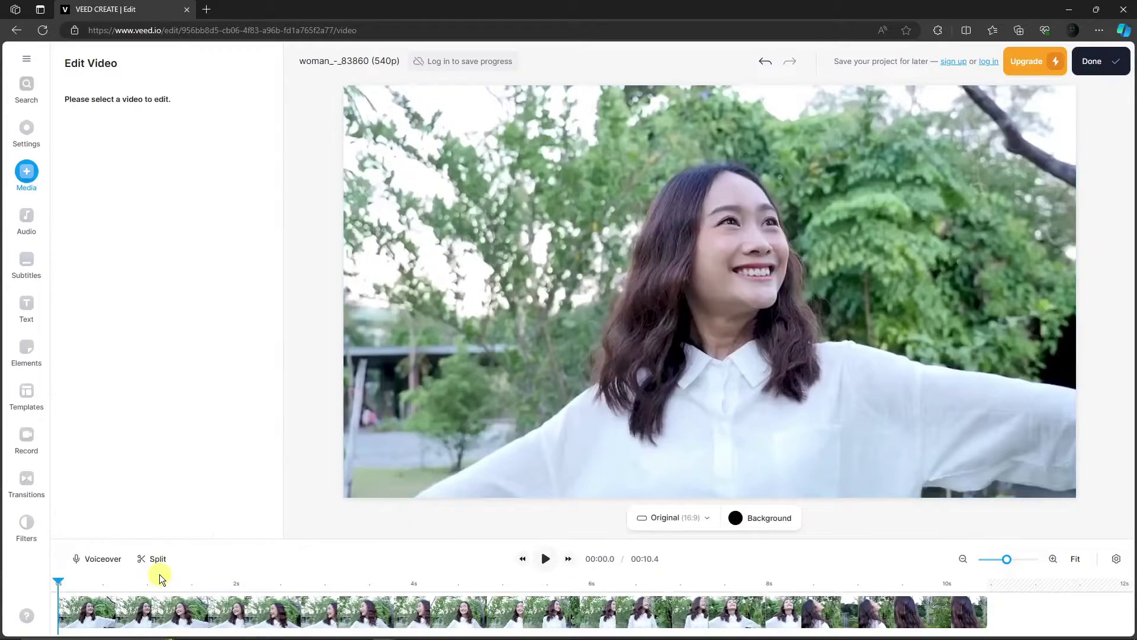
click(166, 615)
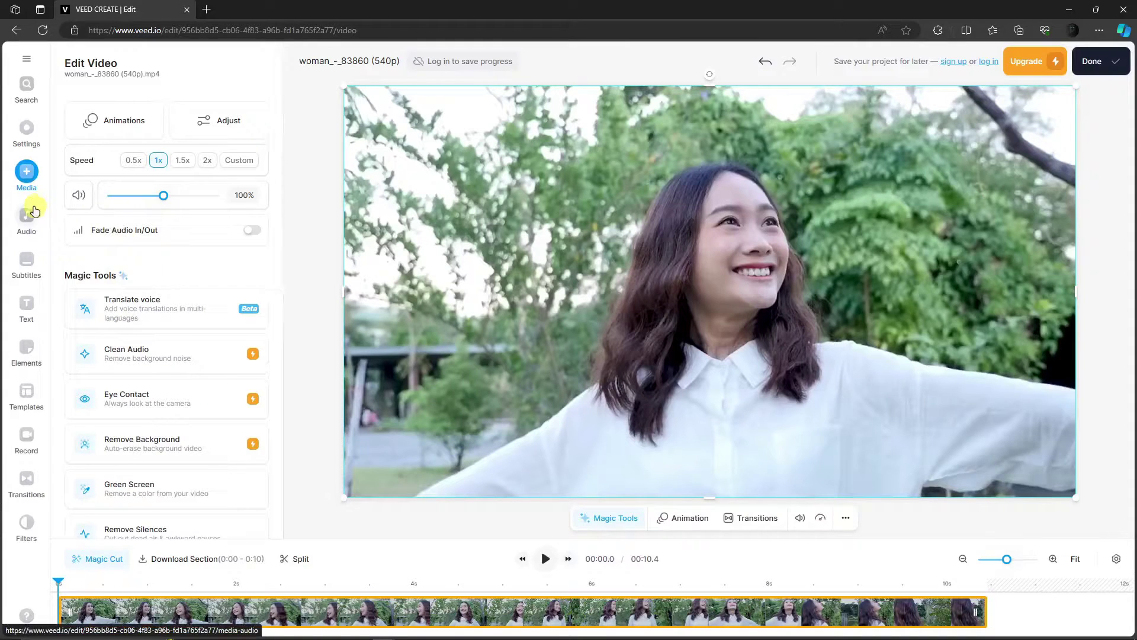
Apply a Drop In animation and a Pop Out animation to the park clip, leaving Loop unset.
click(110, 120)
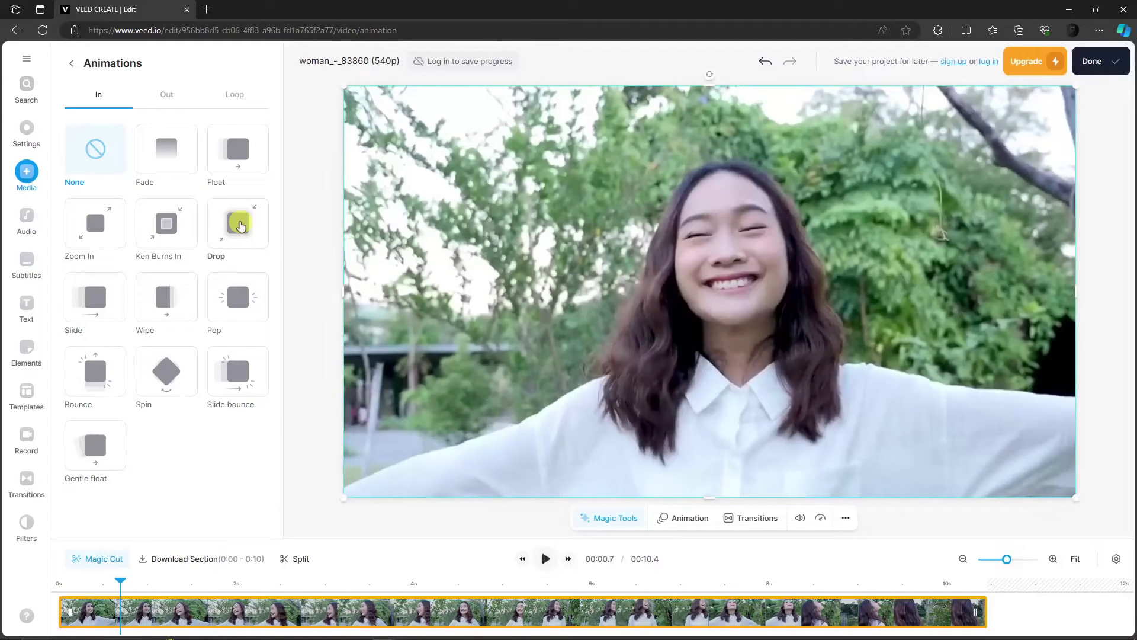
click(238, 225)
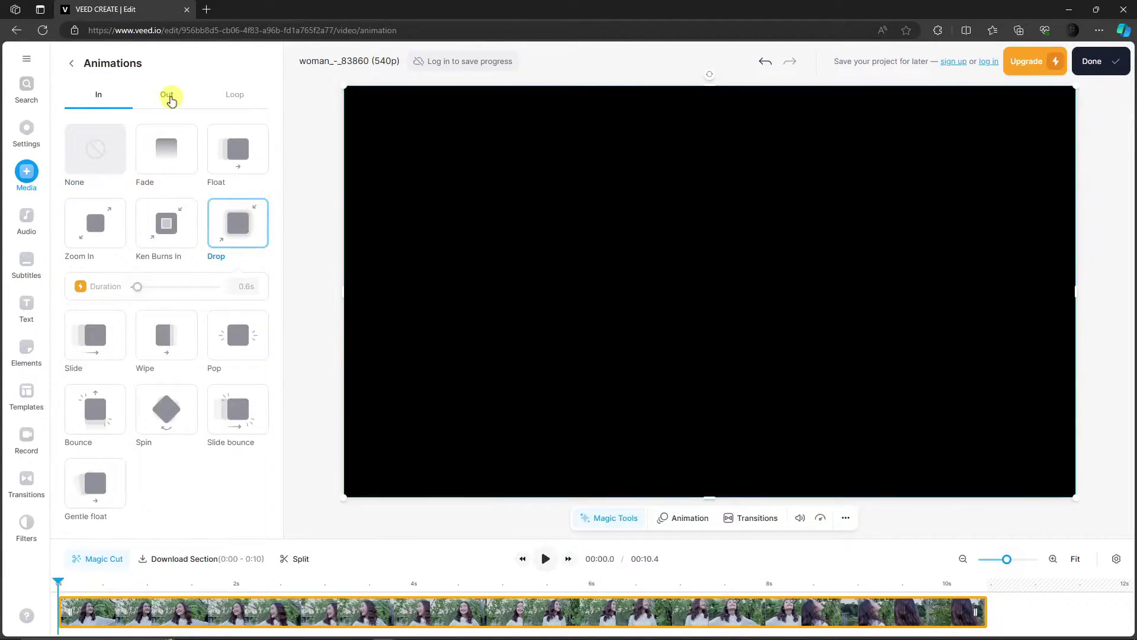
click(169, 96)
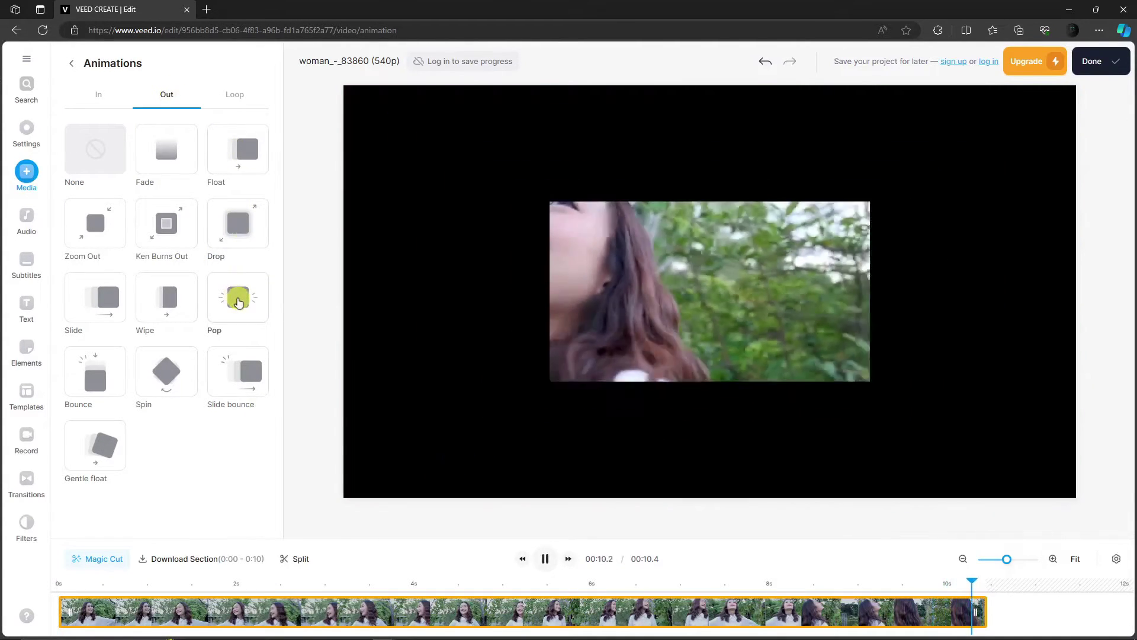
click(236, 299)
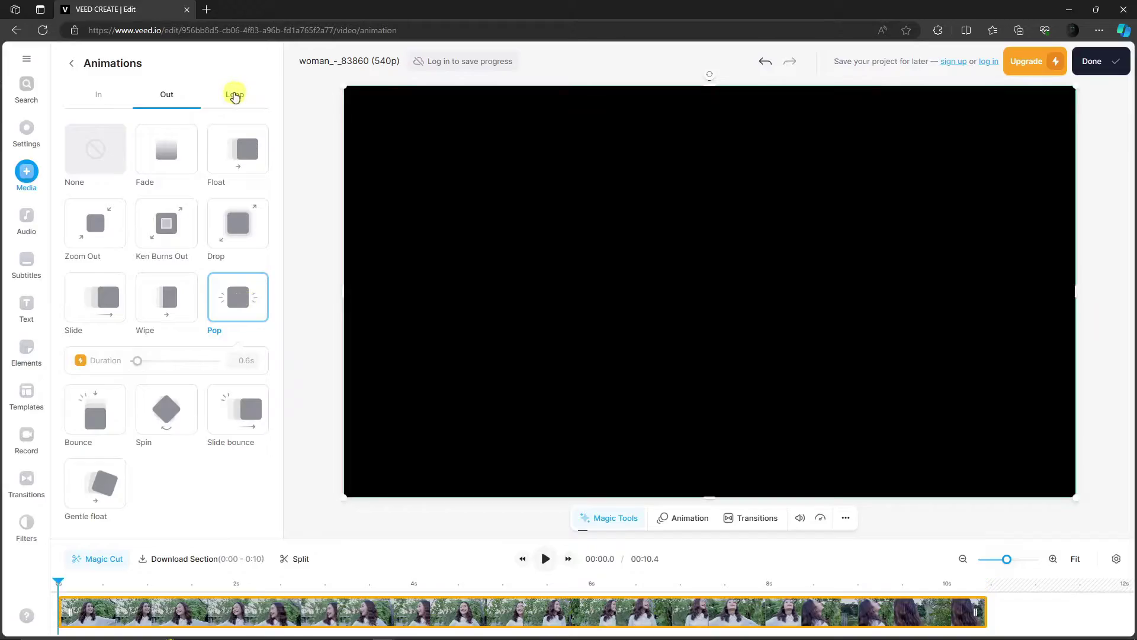
click(234, 94)
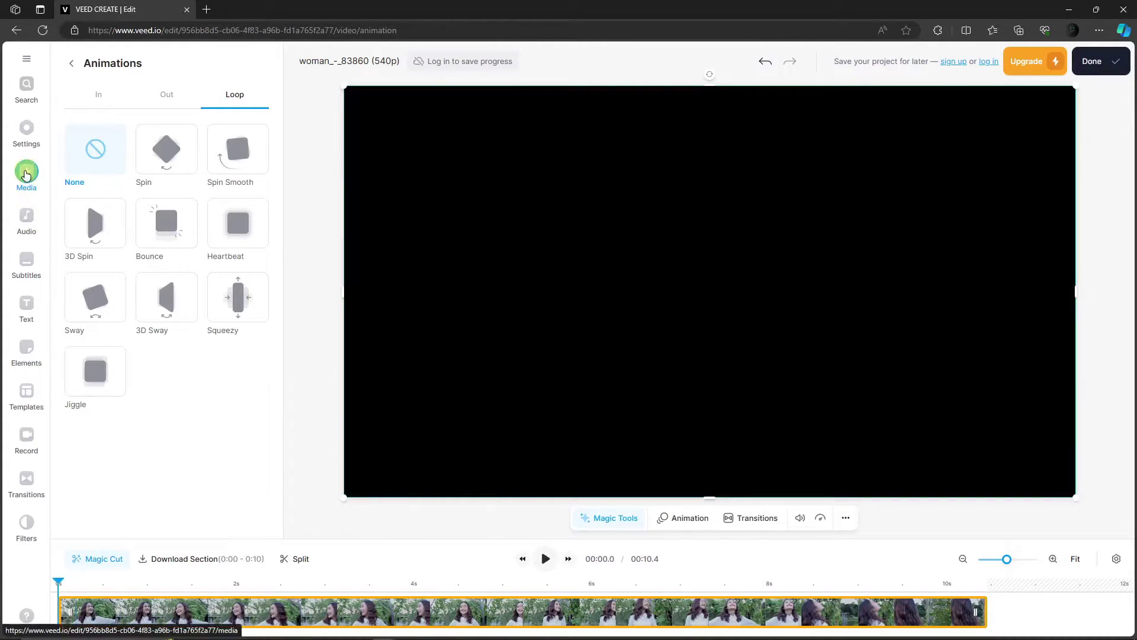
Add the Lofi Background Vlog Hip Hop stock track under the park clip and zoom out to view it.
click(26, 171)
scroll(178, 240, down, 3)
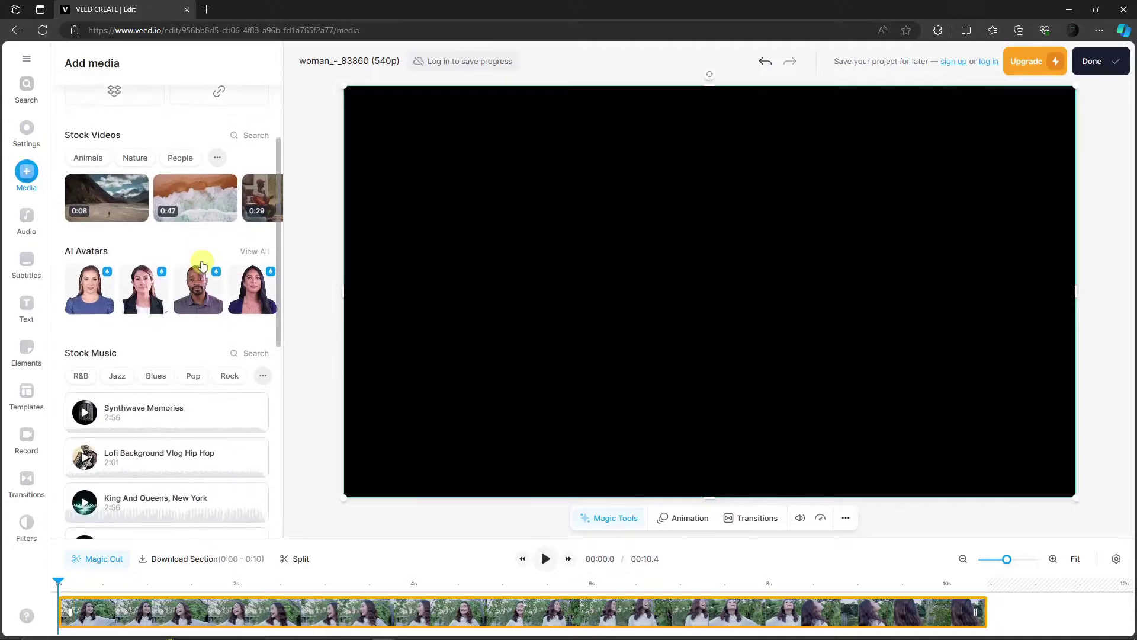
scroll(187, 271, down, 1)
scroll(151, 278, down, 1)
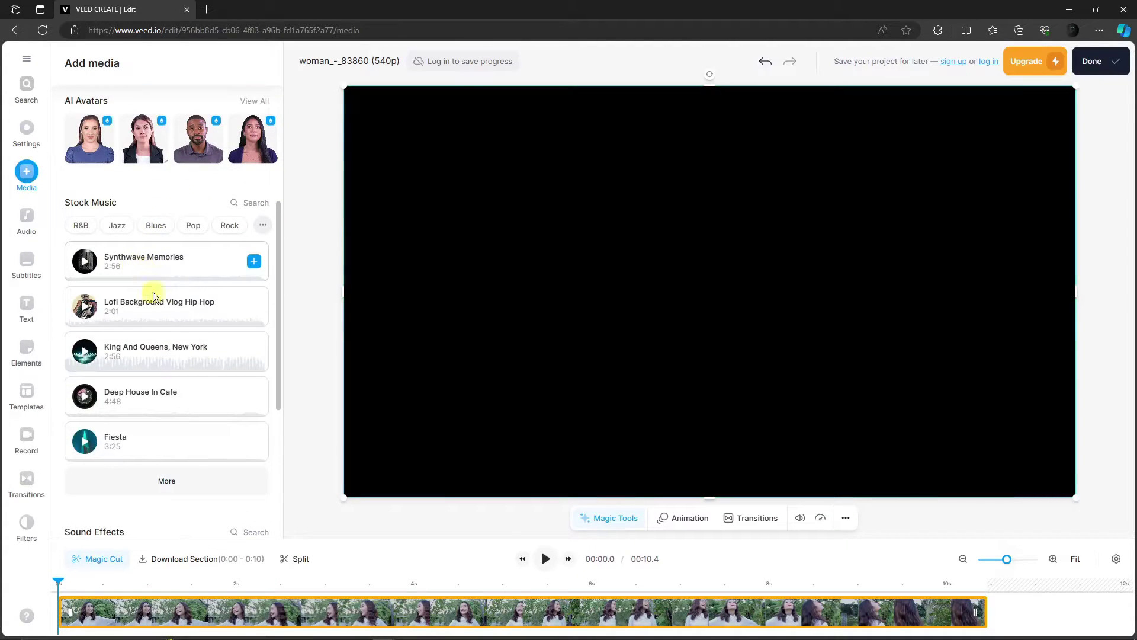
scroll(184, 369, down, 2)
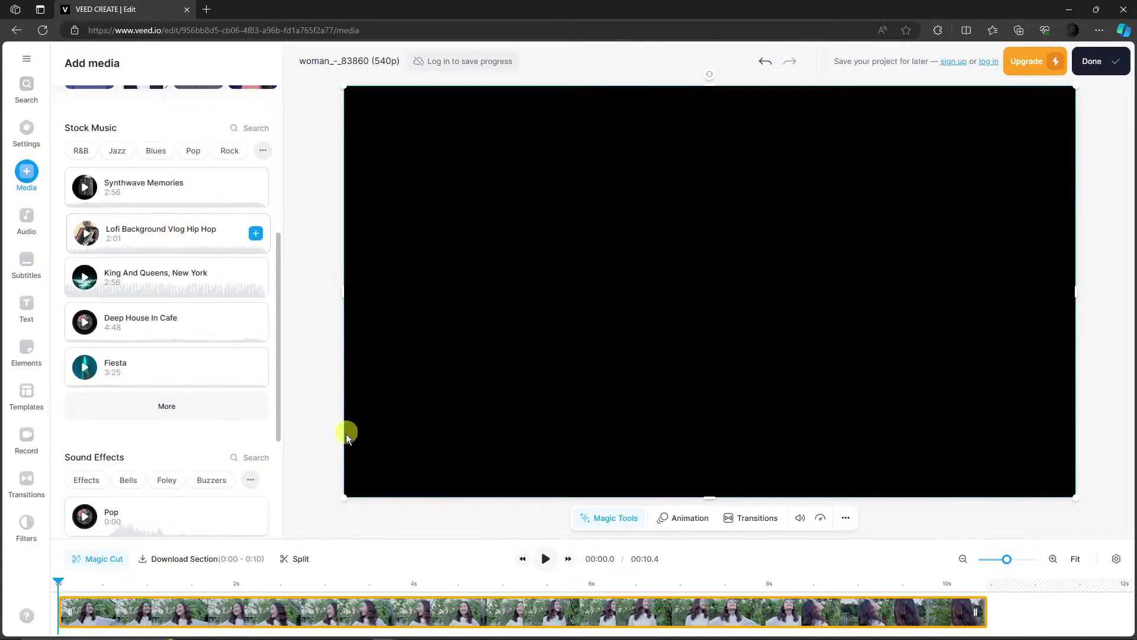
mouse_move(347, 436)
mouse_down()
mouse_move(153, 579)
mouse_move(204, 581)
mouse_up()
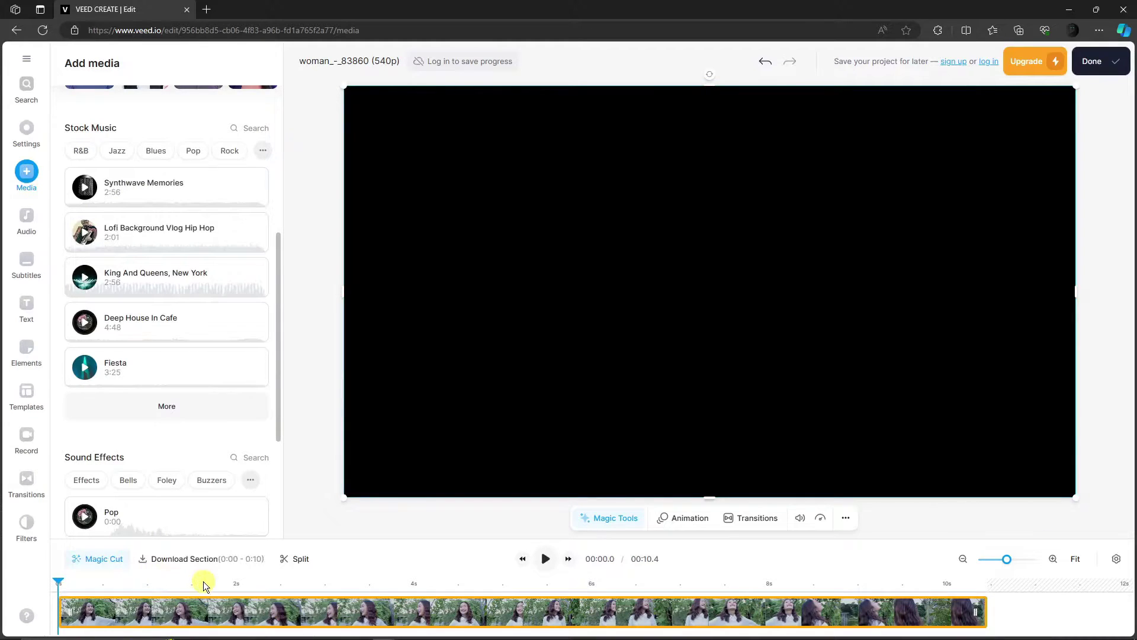
click(254, 232)
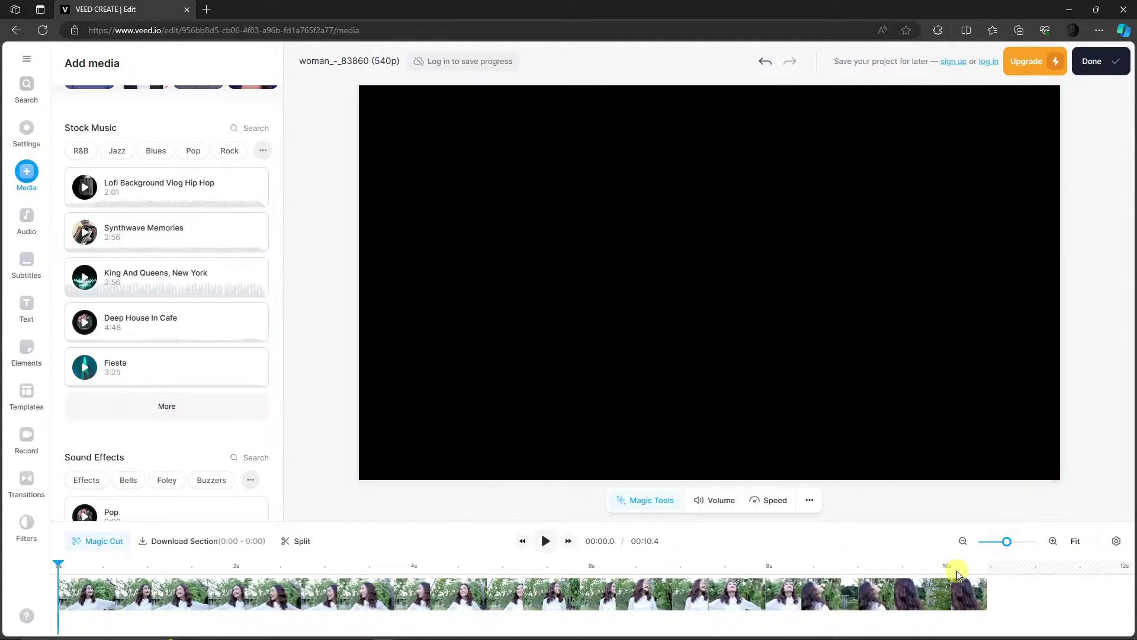
click(962, 541)
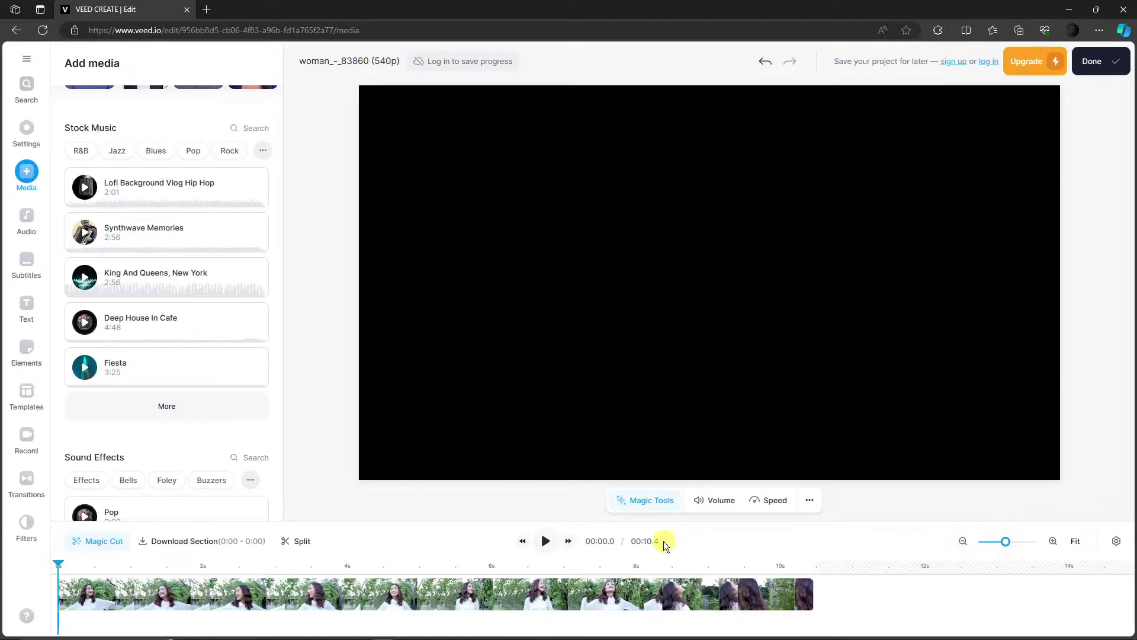
click(252, 233)
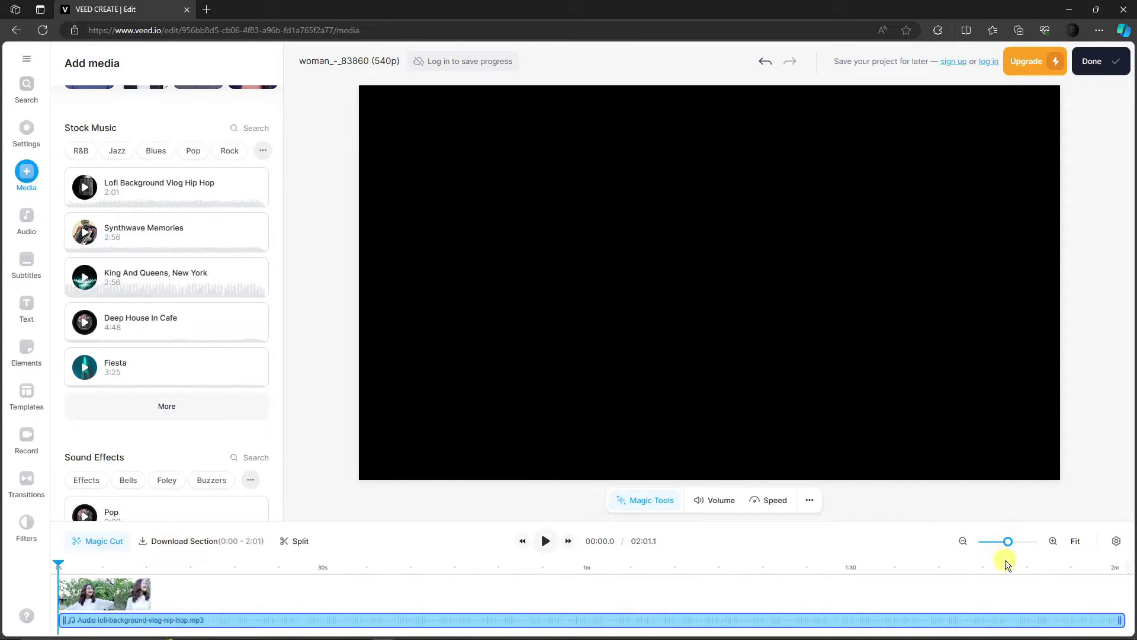
click(830, 625)
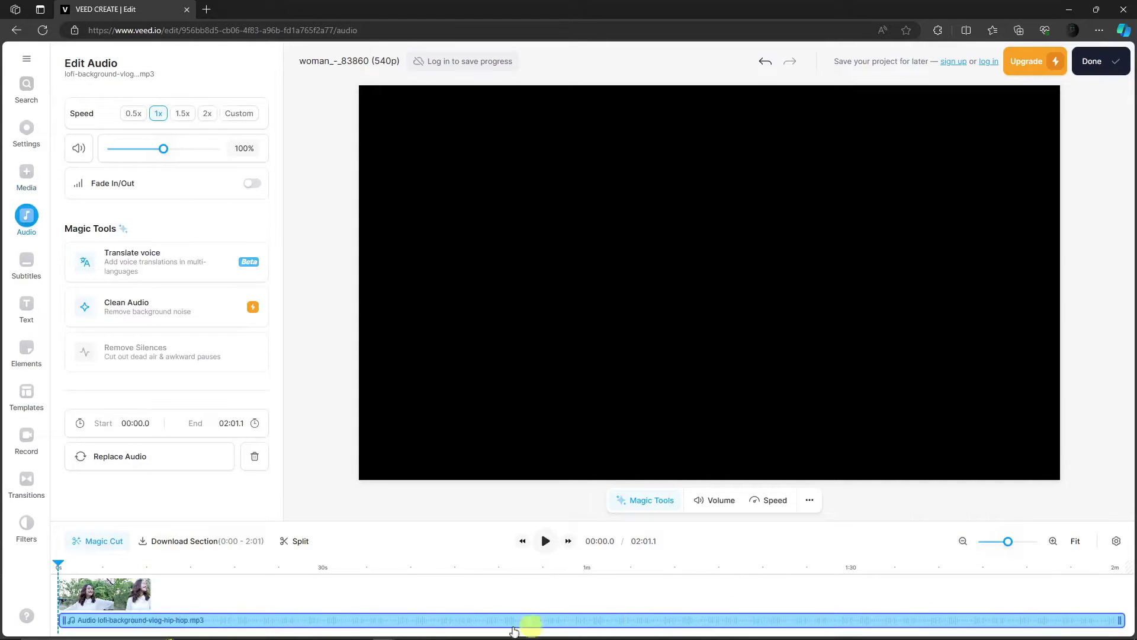
drag(267, 621, 270, 620)
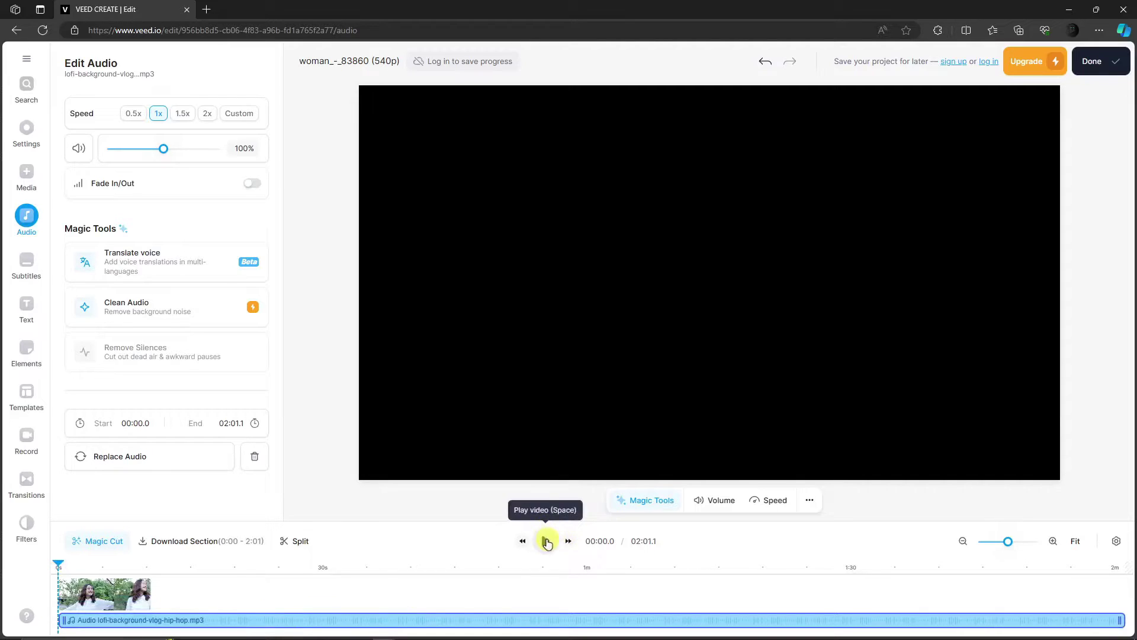
click(133, 594)
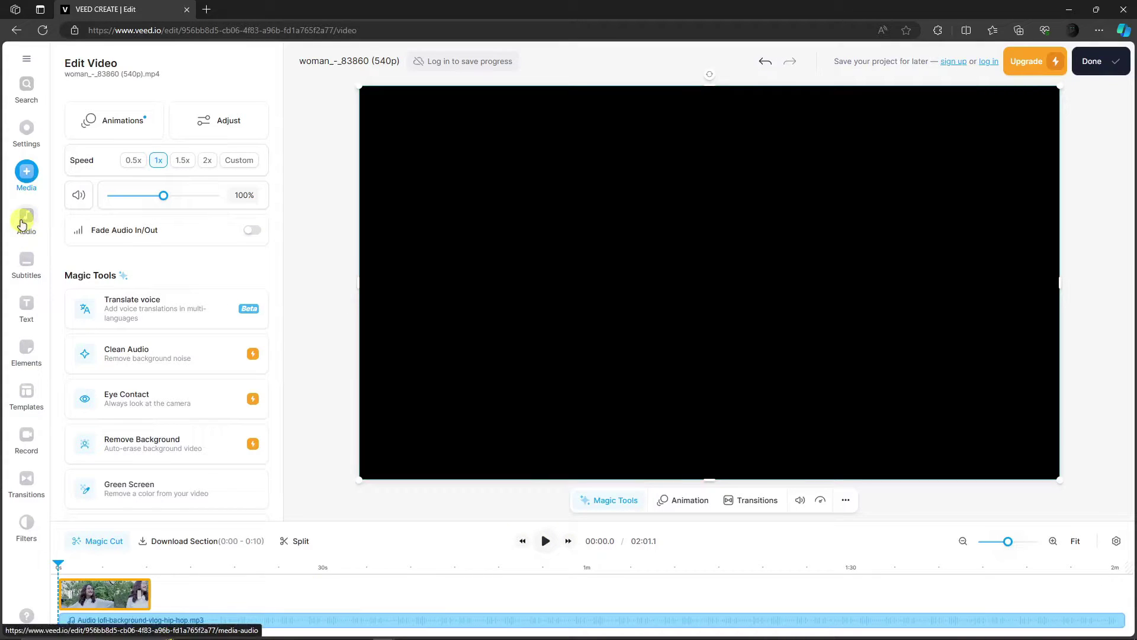
scroll(165, 292, down, 1)
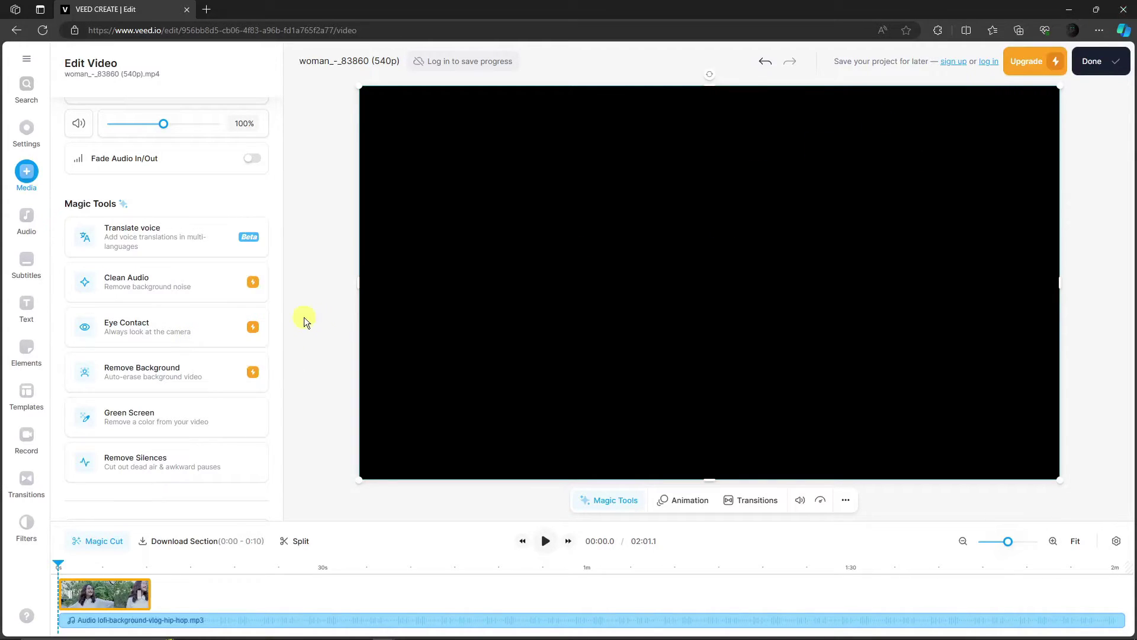
Delete the lofi audio track from the timeline and reselect the park clip.
click(30, 217)
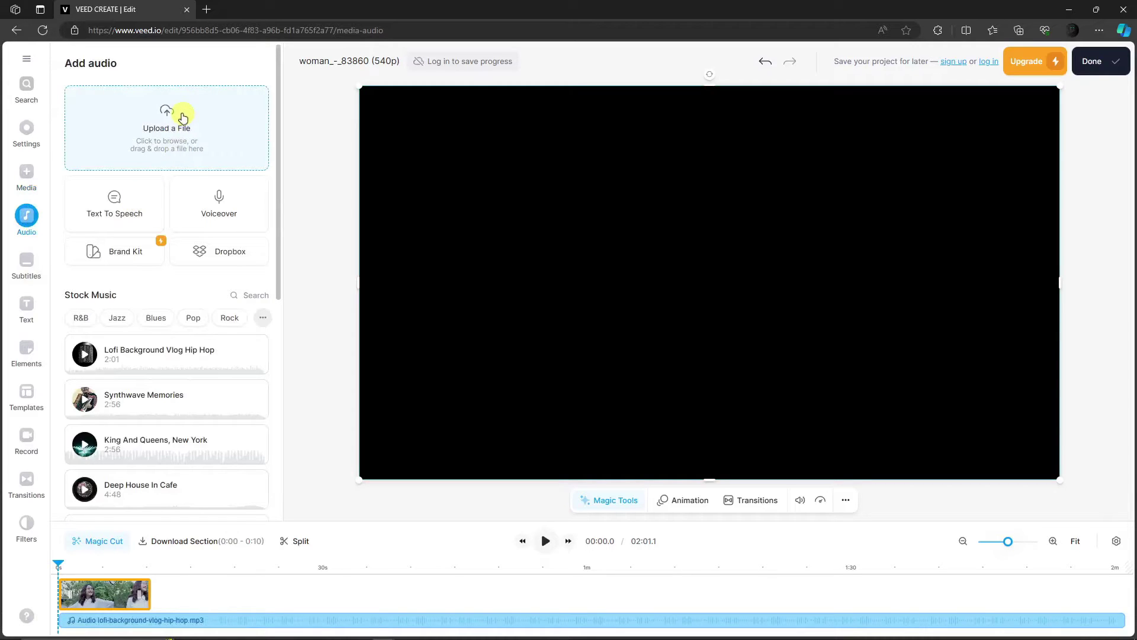
click(198, 621)
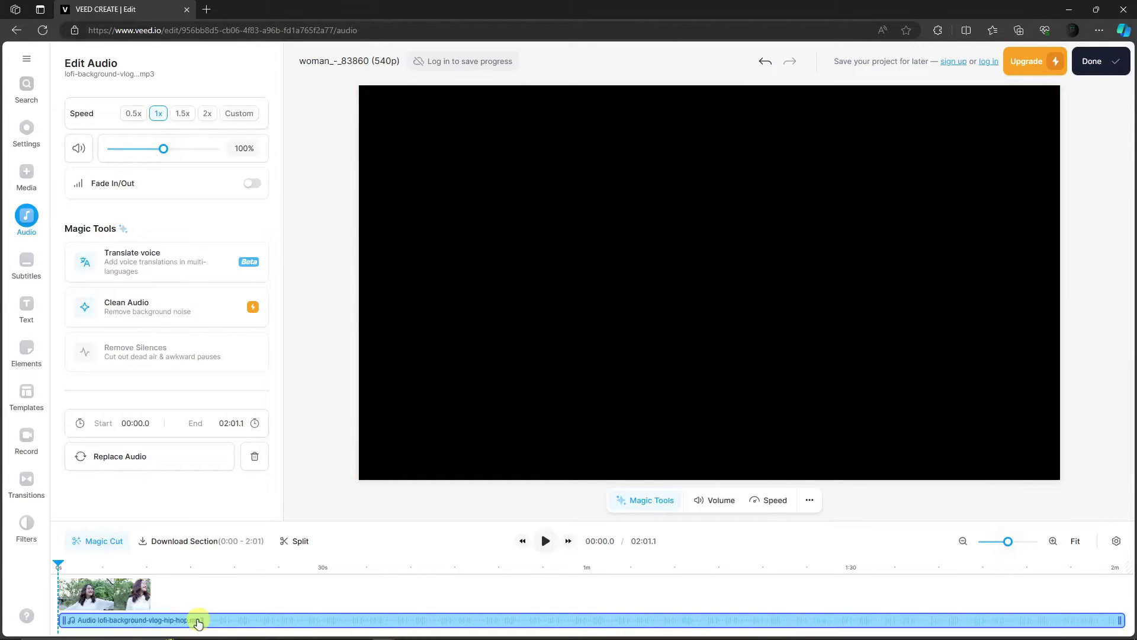
key(Delete)
click(26, 216)
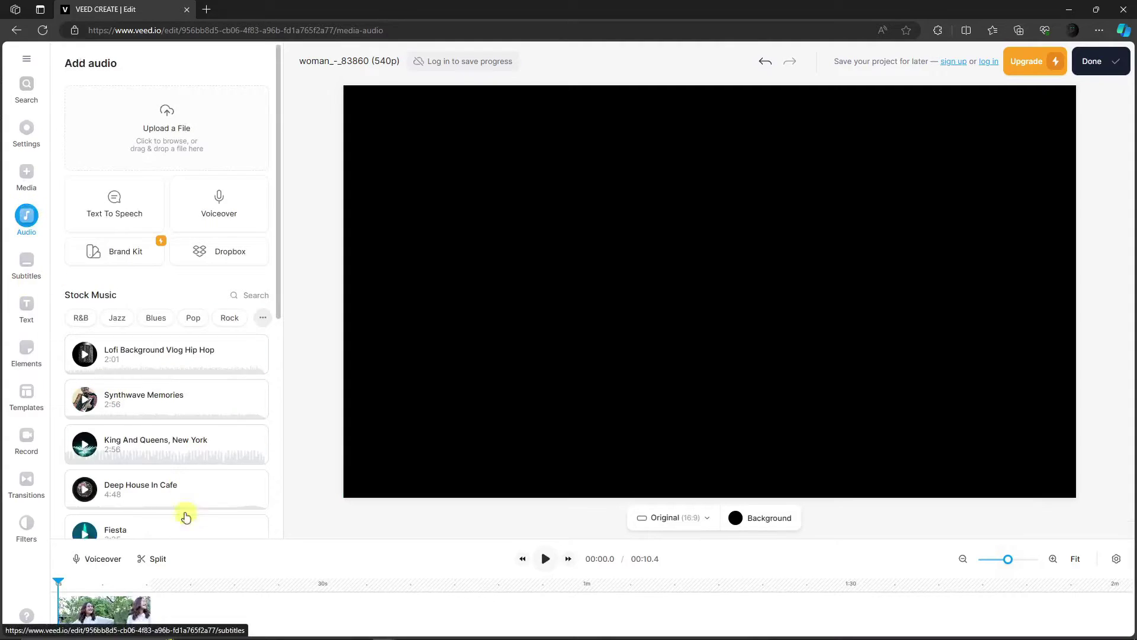
click(104, 611)
click(26, 217)
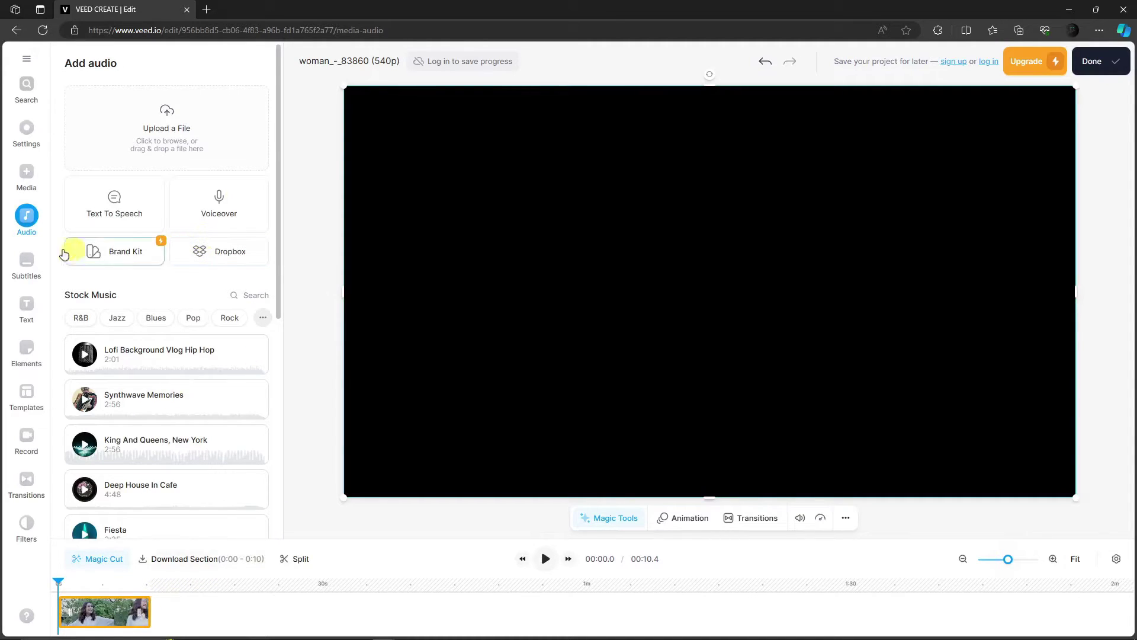
click(26, 263)
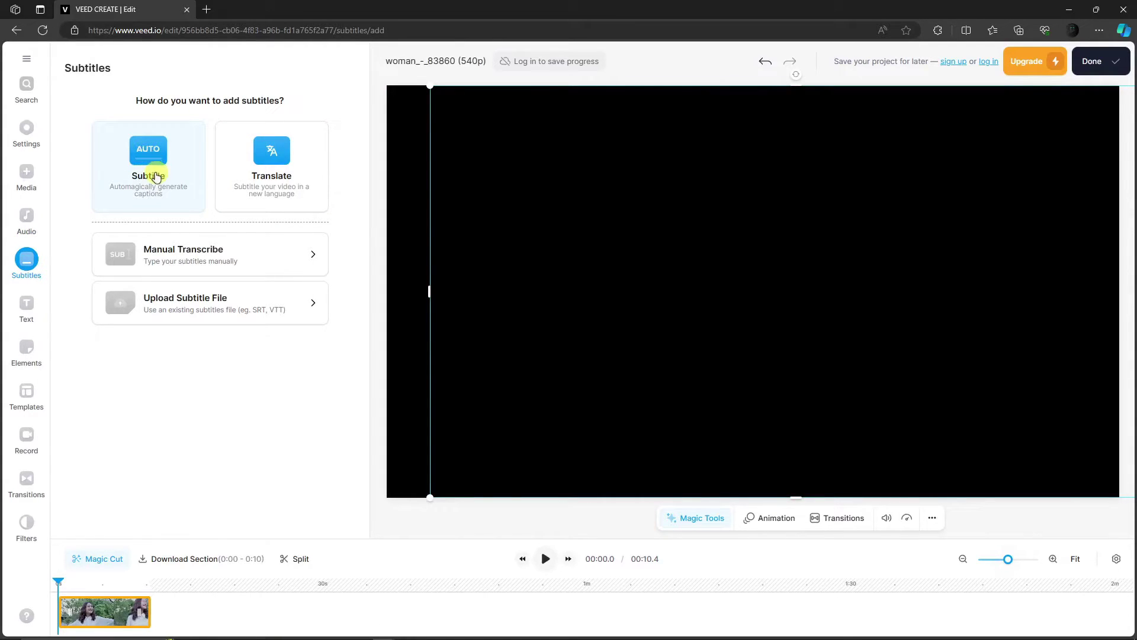
Add the 'Speaker 01 Oliver Patterson' name title template above the park clip.
click(28, 309)
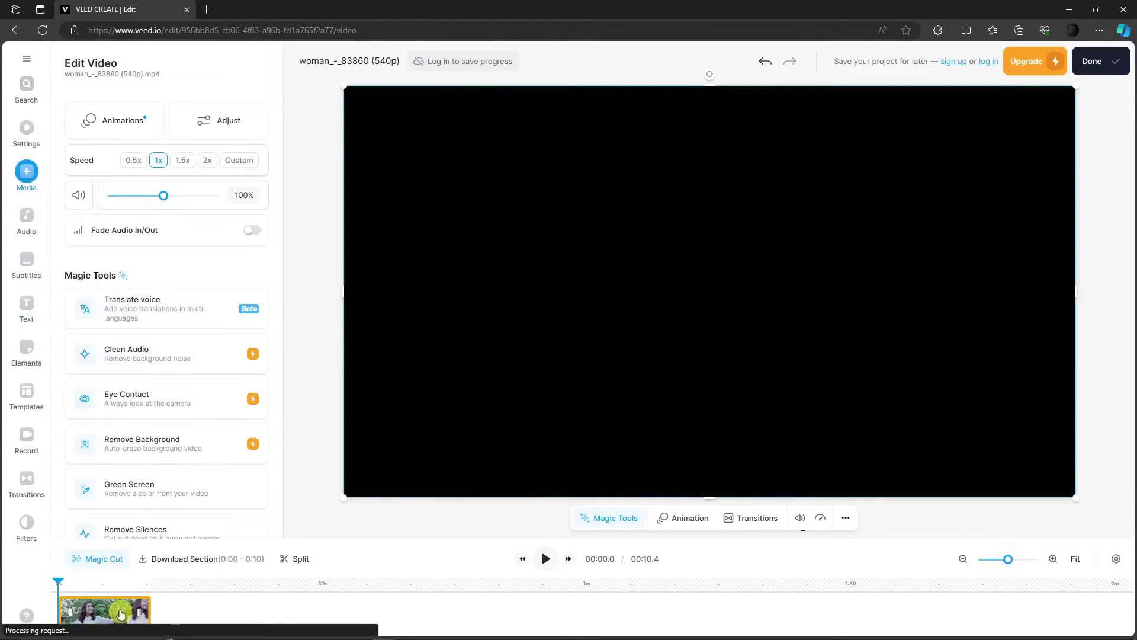
click(27, 306)
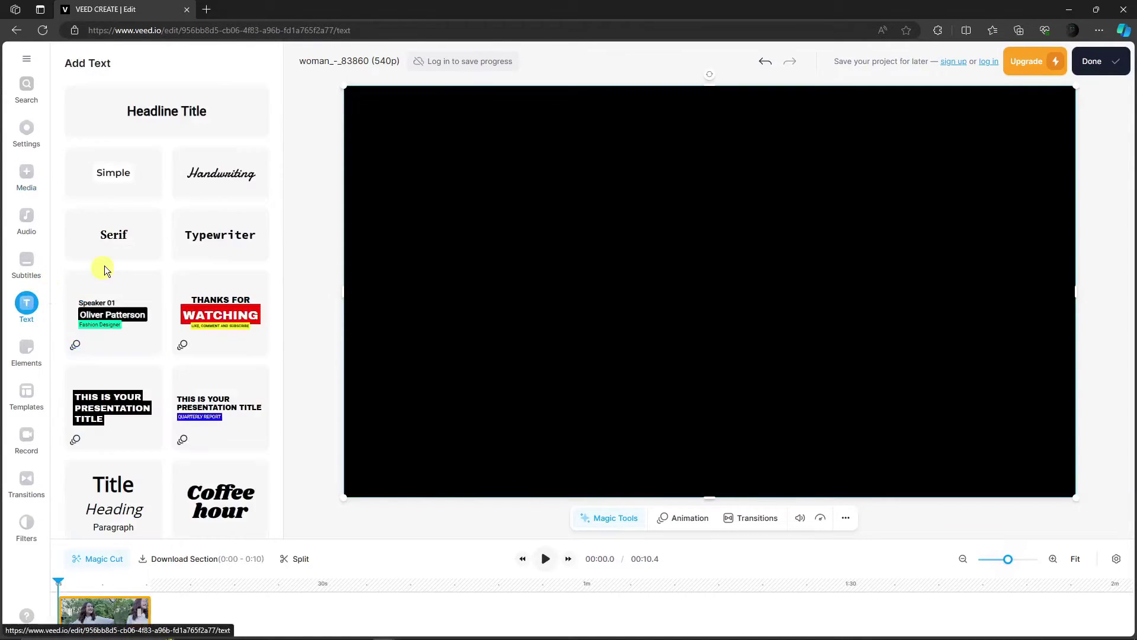
click(115, 309)
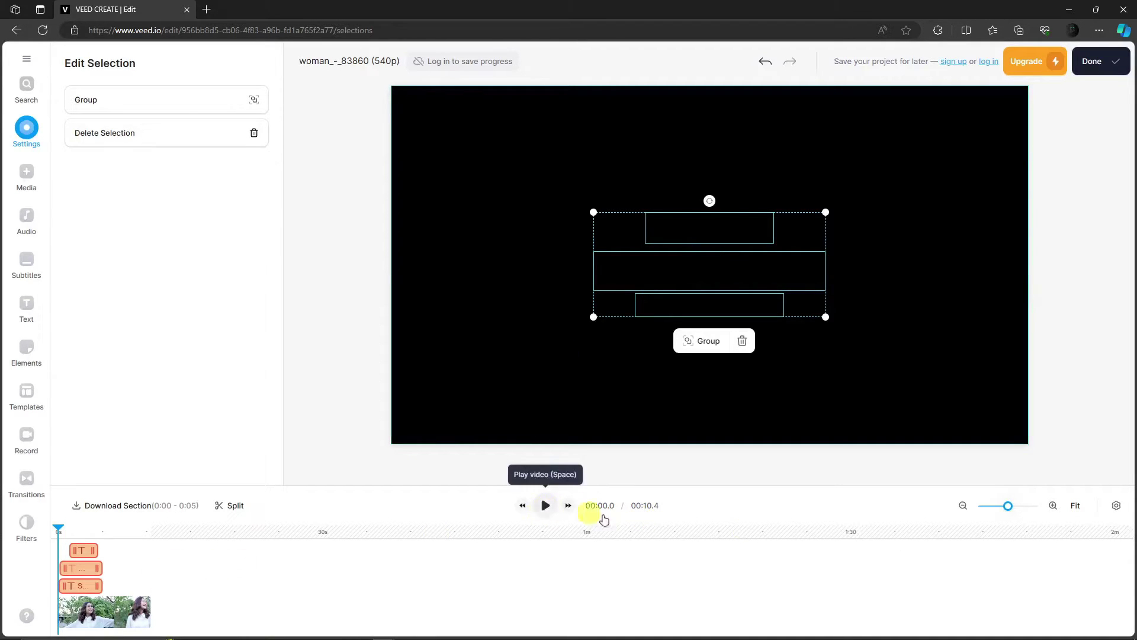
Separate the title parts, moving Speaker 01 to the upper right and the name lower.
click(548, 506)
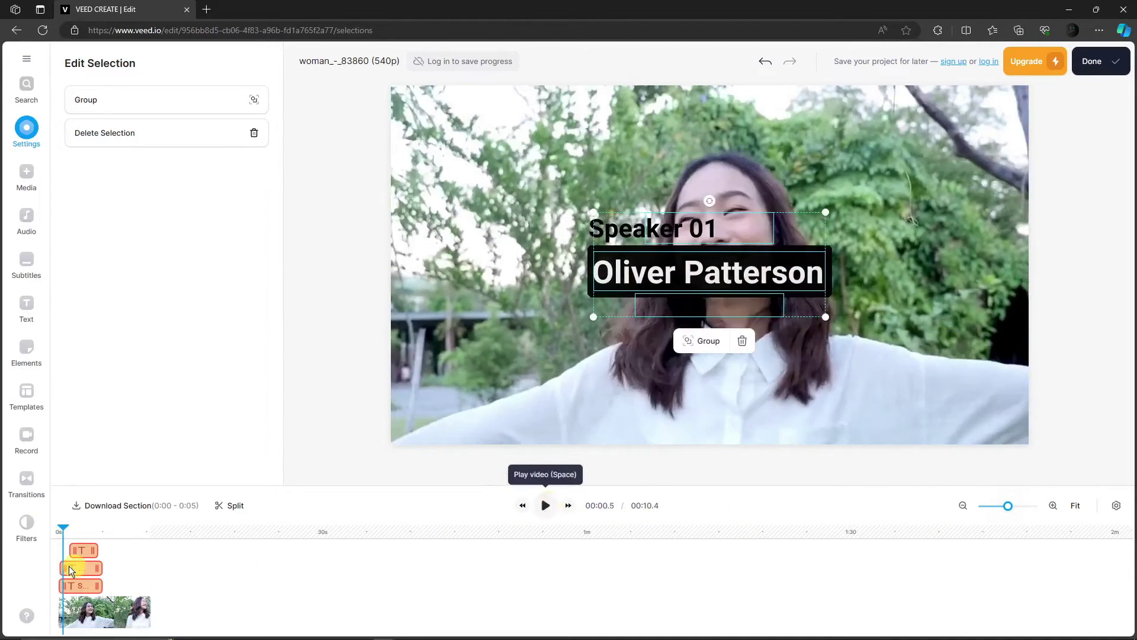
click(78, 569)
click(683, 279)
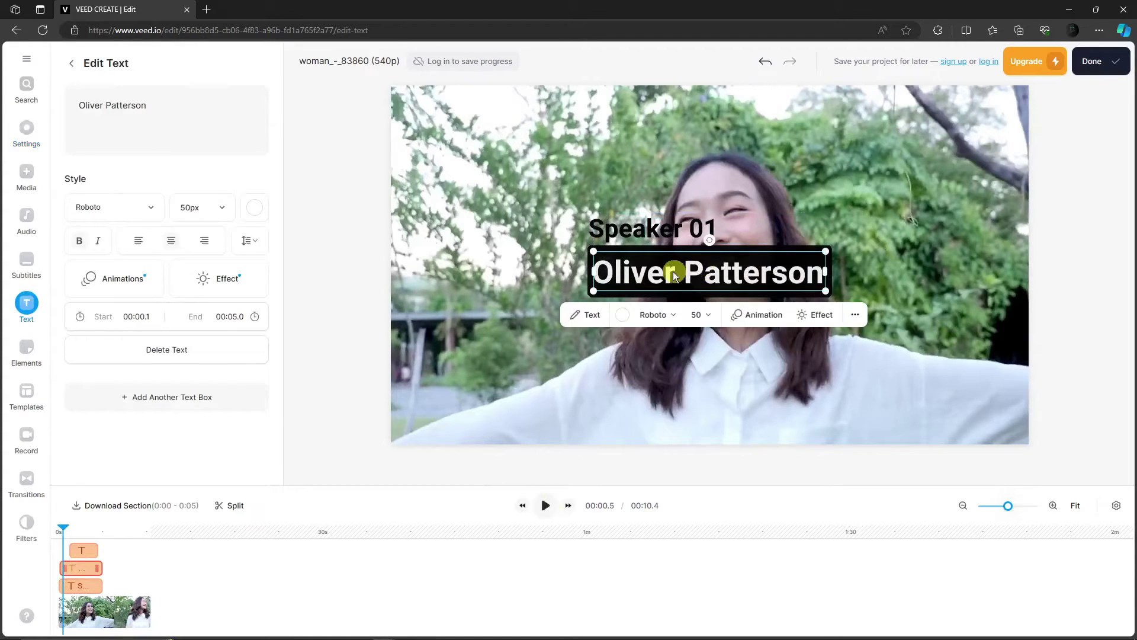
drag(676, 275, 528, 320)
drag(667, 227, 893, 149)
drag(533, 315, 557, 361)
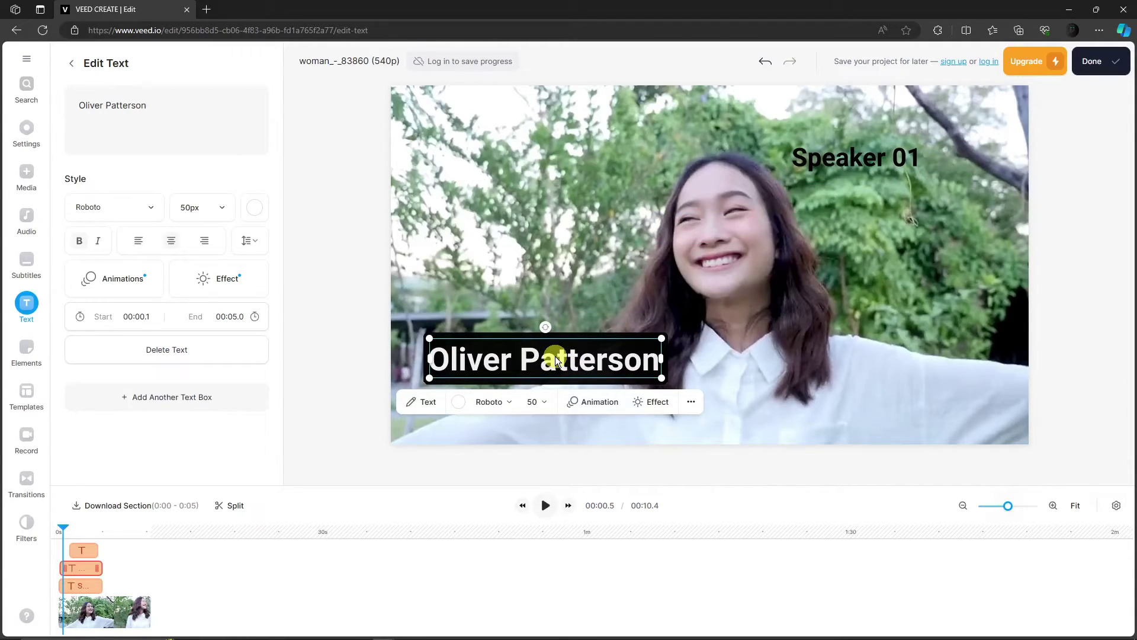
Rewrite the name line as 'SAMPLE TEXT NUMBER 1', correcting the NYMBER typo.
click(556, 357)
text(f)
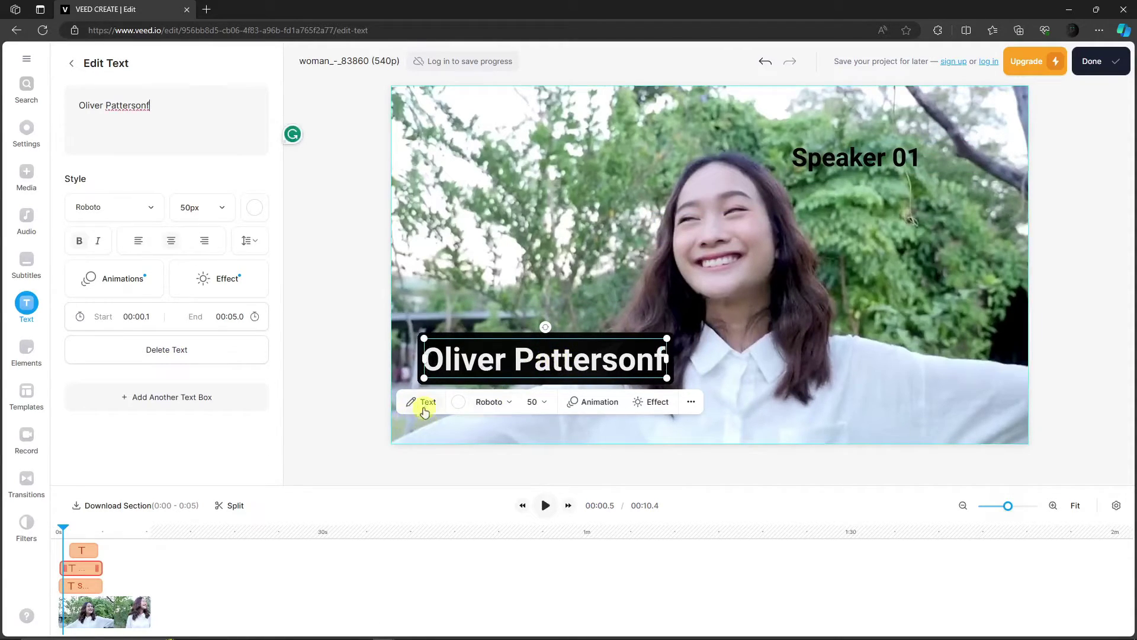
click(425, 408)
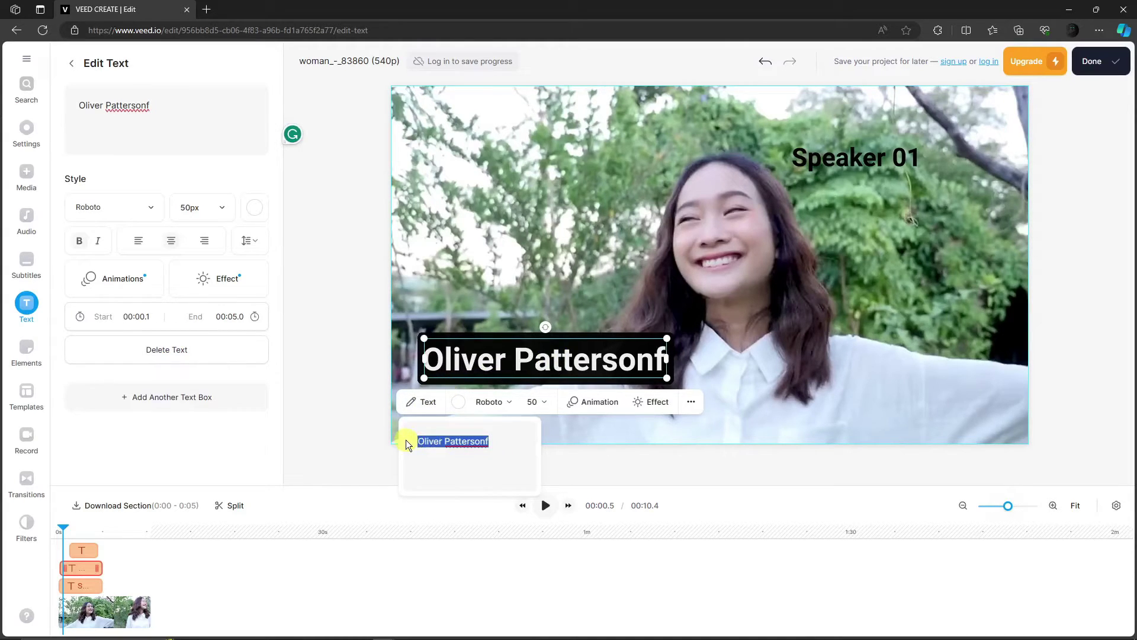
text(SAMPLE TEXT )
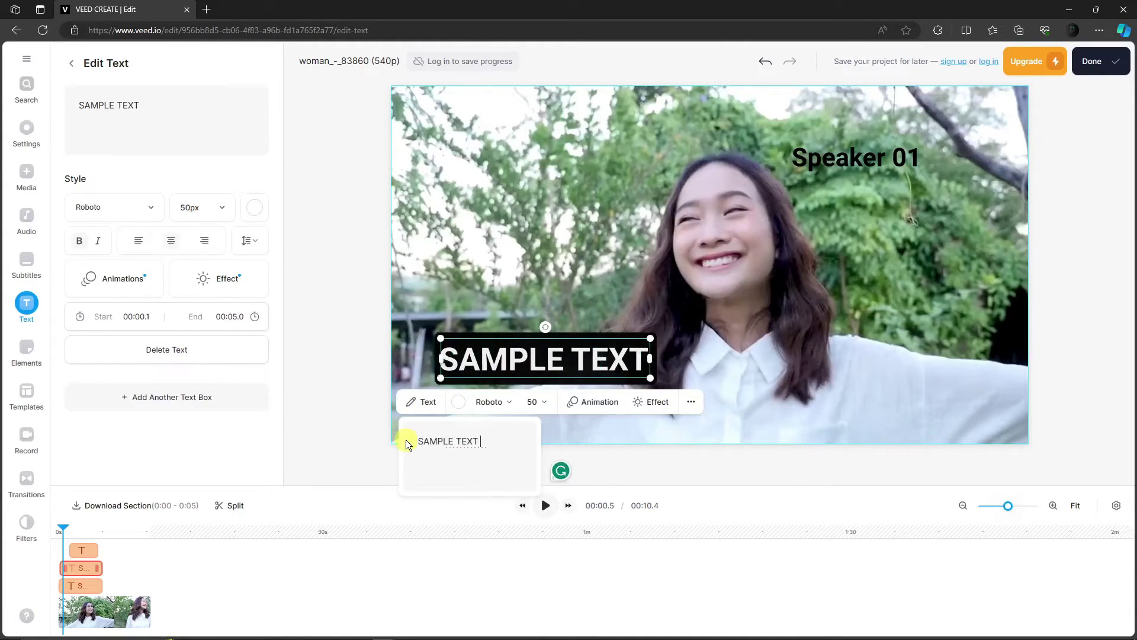
text(NYMBER)
text(1)
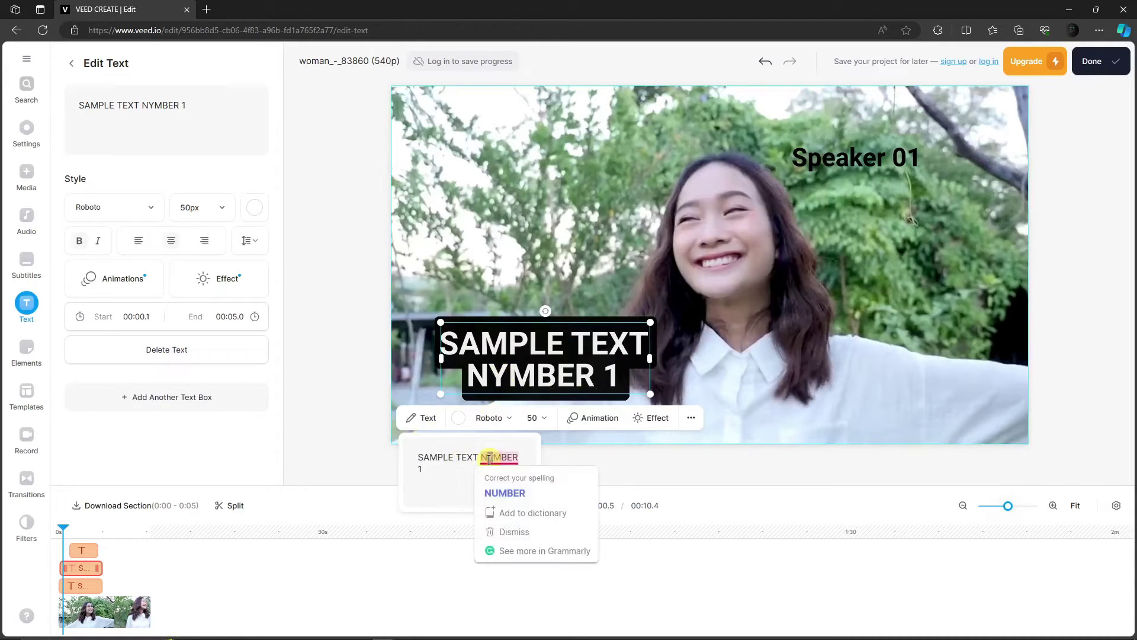
click(504, 493)
click(735, 366)
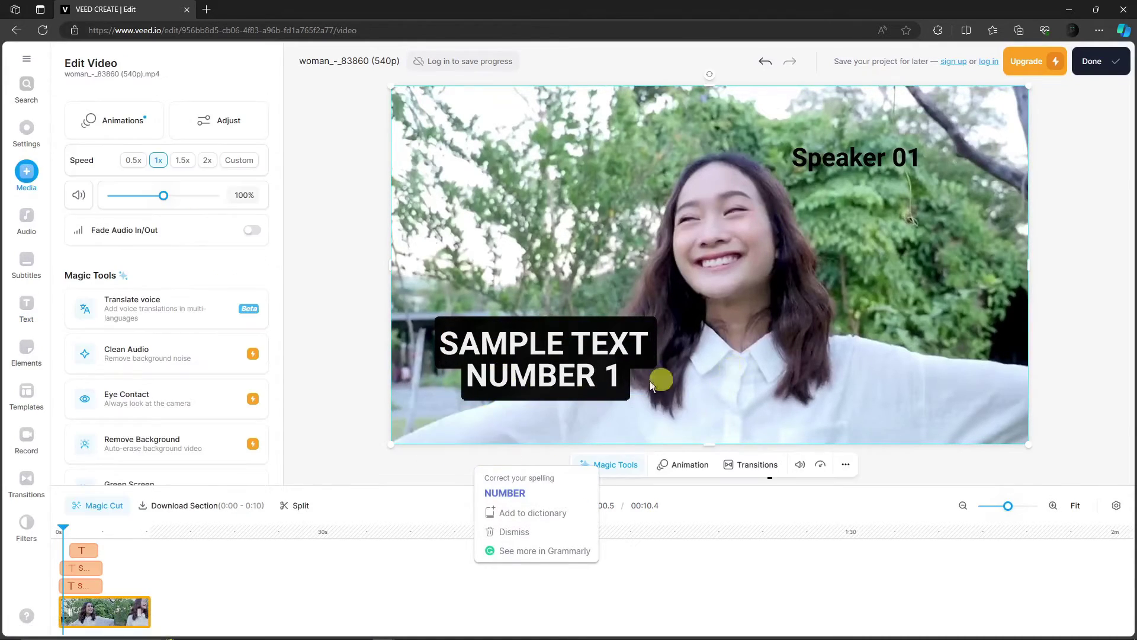
Give the SAMPLE TEXT NUMBER 1 text a Drop entrance after trying Zoom In, Rise and Pop.
click(544, 371)
click(597, 416)
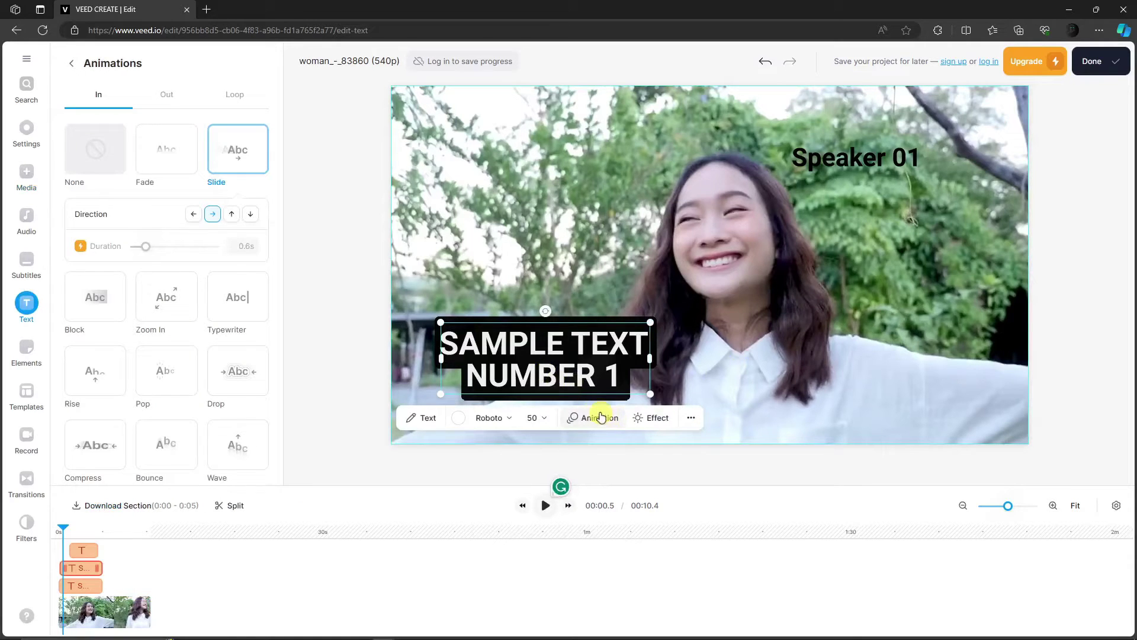
click(173, 297)
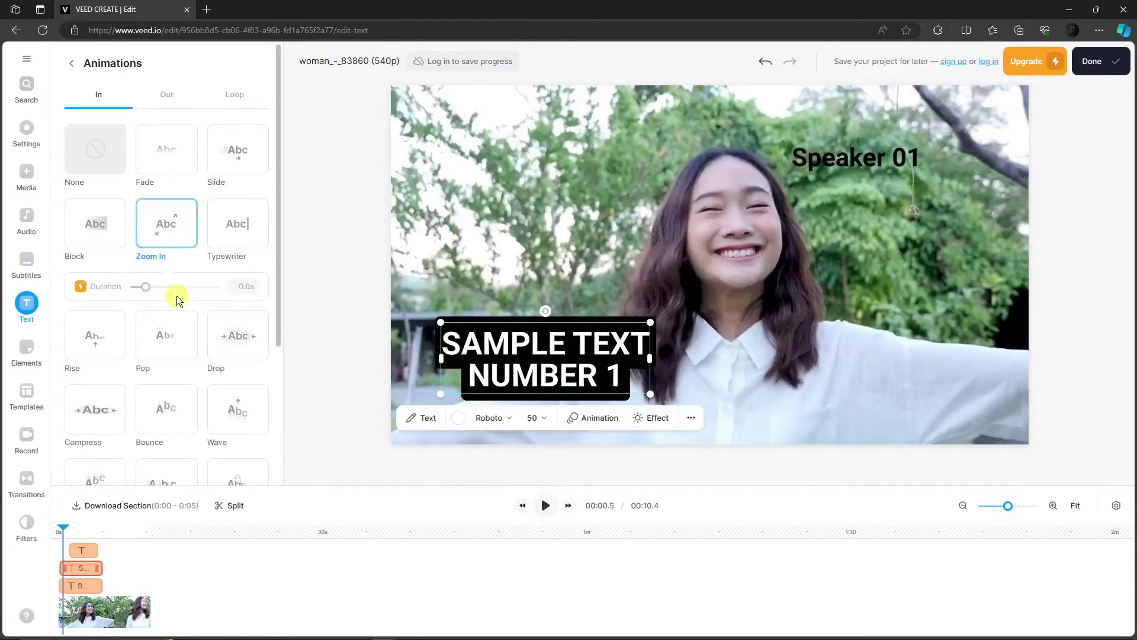
click(99, 336)
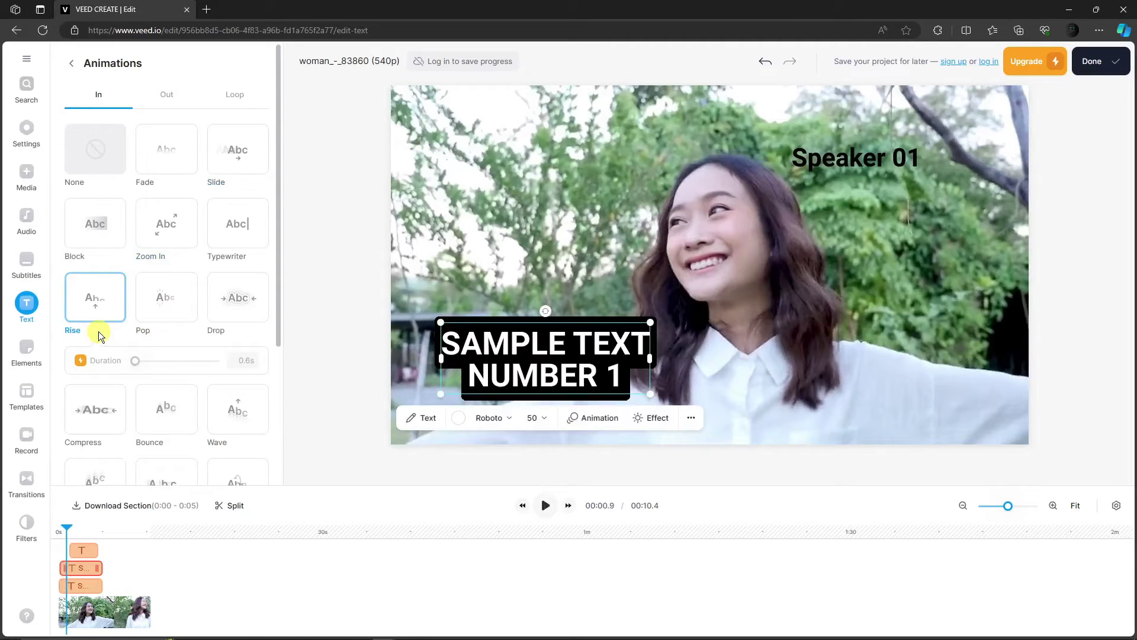
click(182, 303)
click(238, 301)
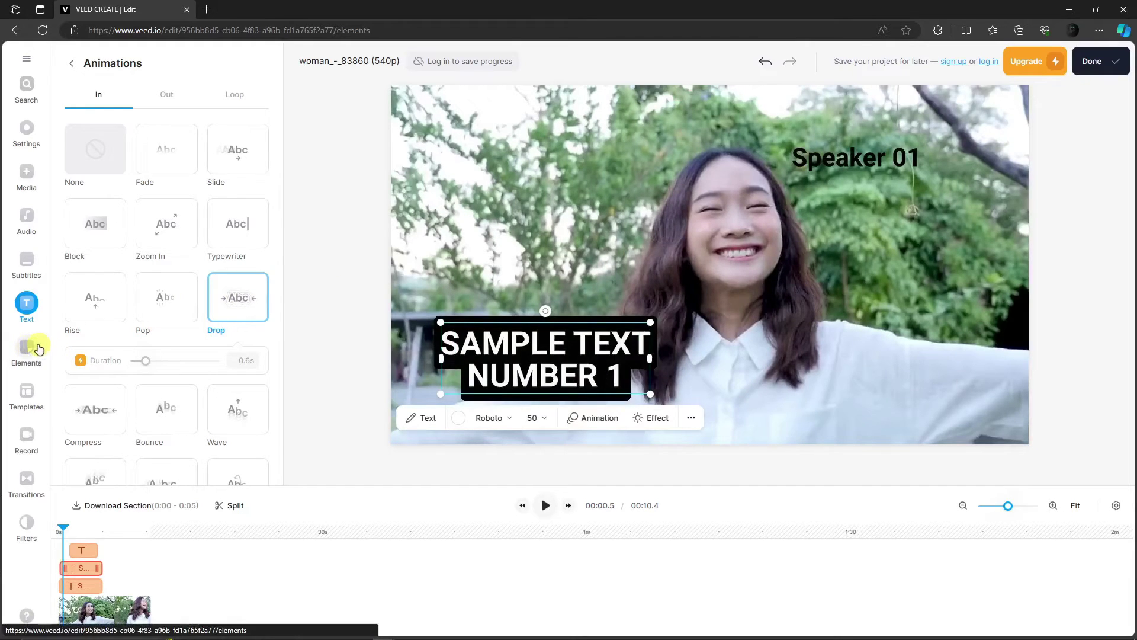
Place the tears-of-joy emoji sticker in the top-left corner, then browse Templates and Record options.
click(27, 351)
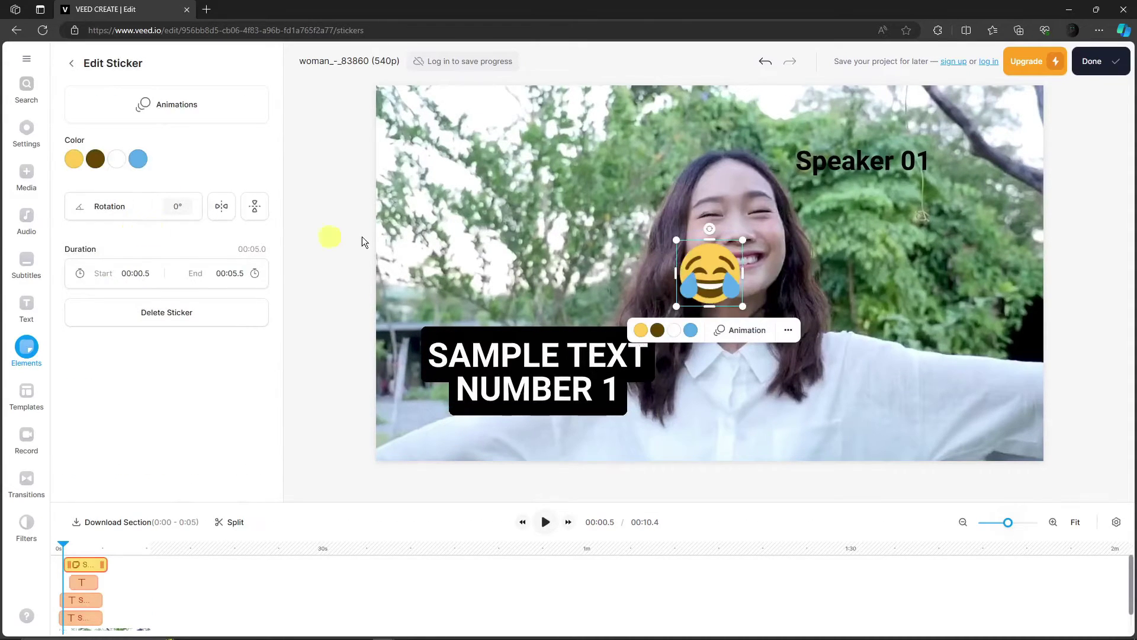
drag(706, 266, 449, 155)
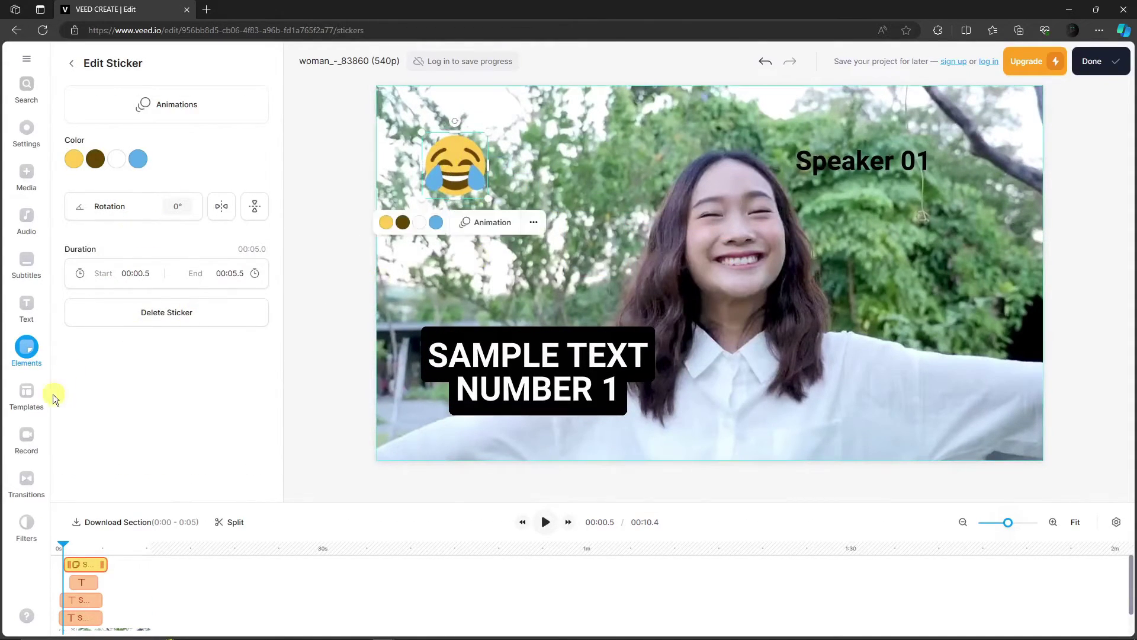
click(33, 397)
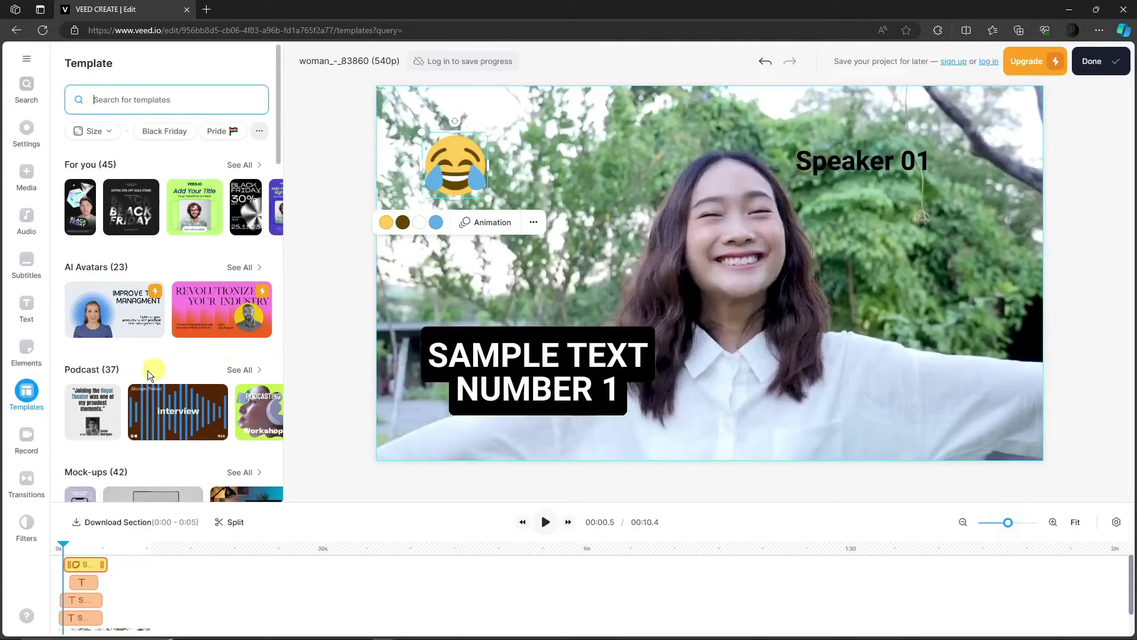
mouse_move(131, 207)
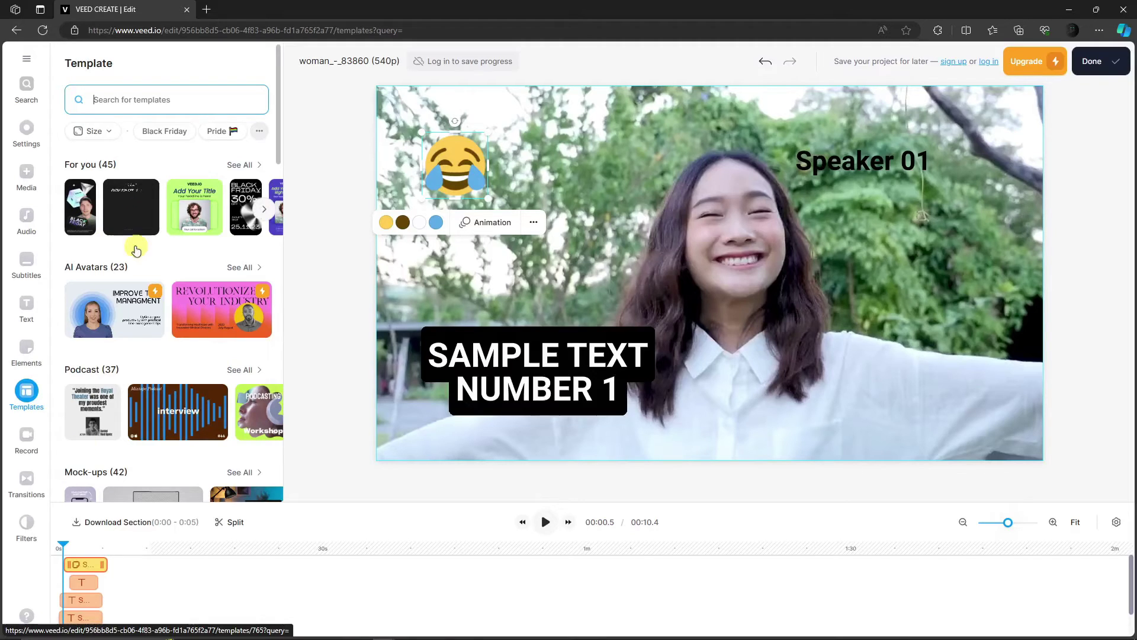
click(30, 440)
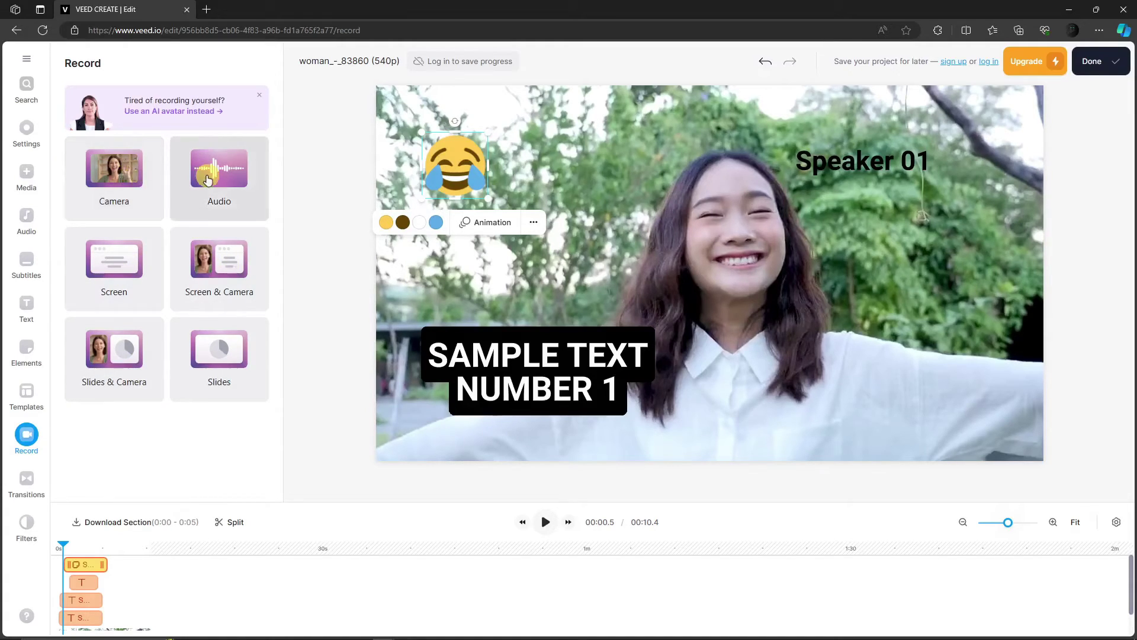
After glancing at Transitions, apply the full-strength VHS effect from the Filters Effects list.
click(27, 480)
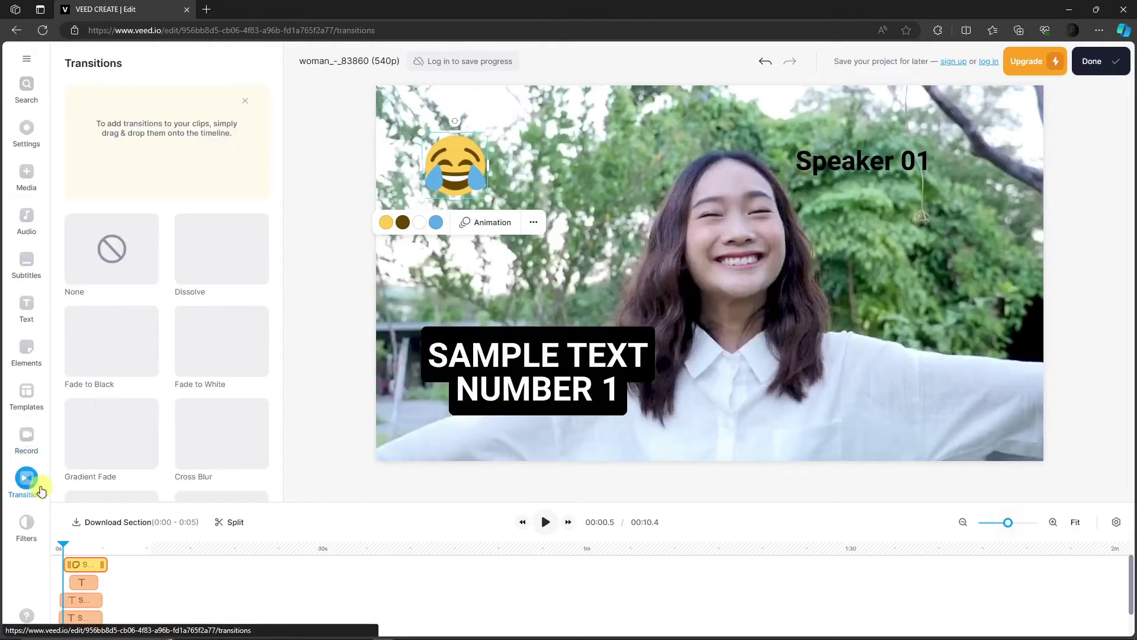
scroll(175, 395, down, 1)
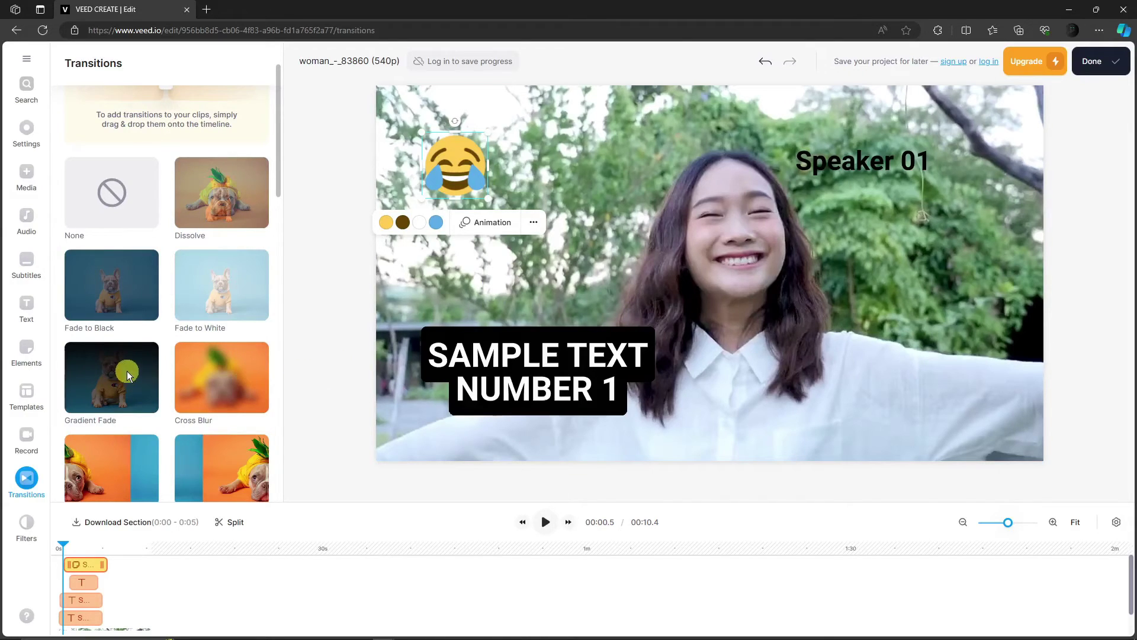
click(26, 524)
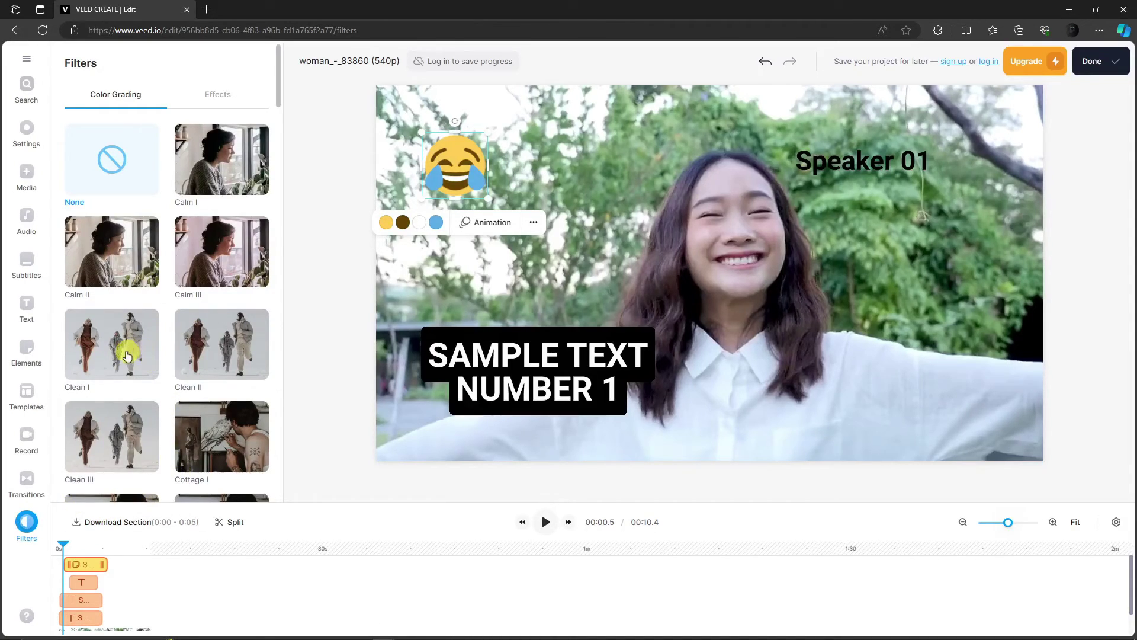
scroll(125, 356, down, 2)
scroll(132, 373, down, 2)
scroll(132, 373, down, 3)
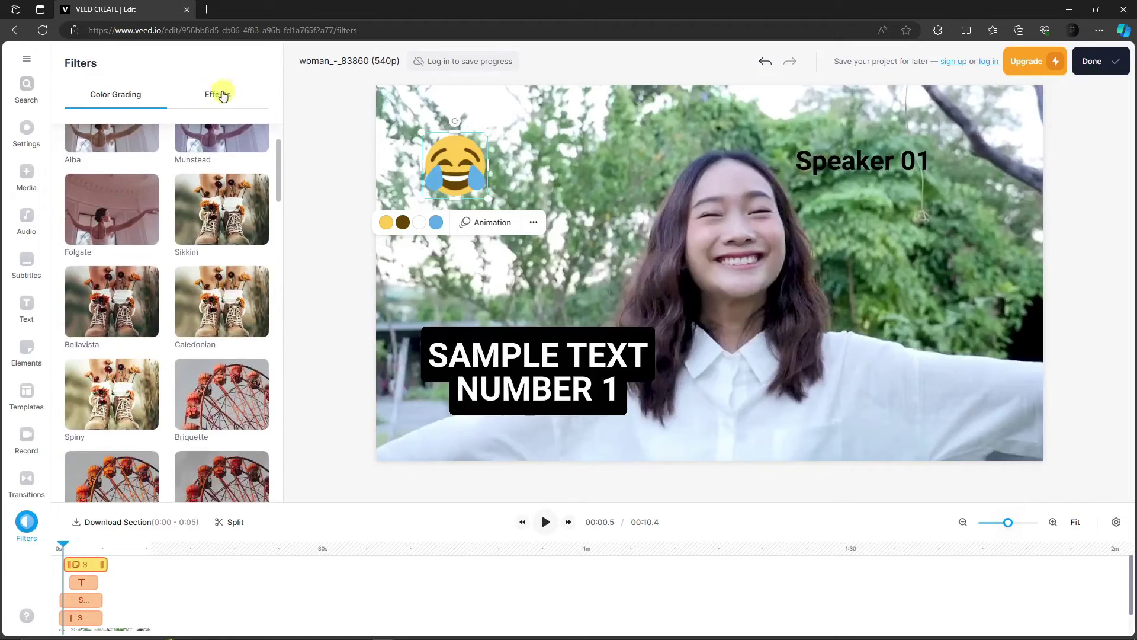
click(223, 95)
scroll(186, 321, down, 3)
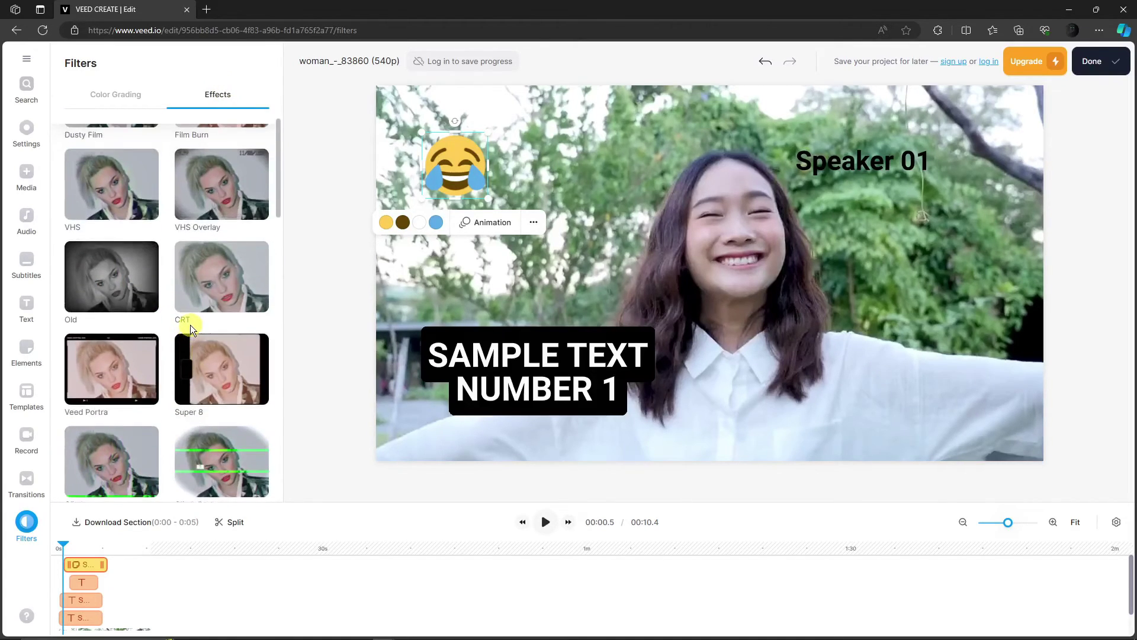
mouse_move(112, 184)
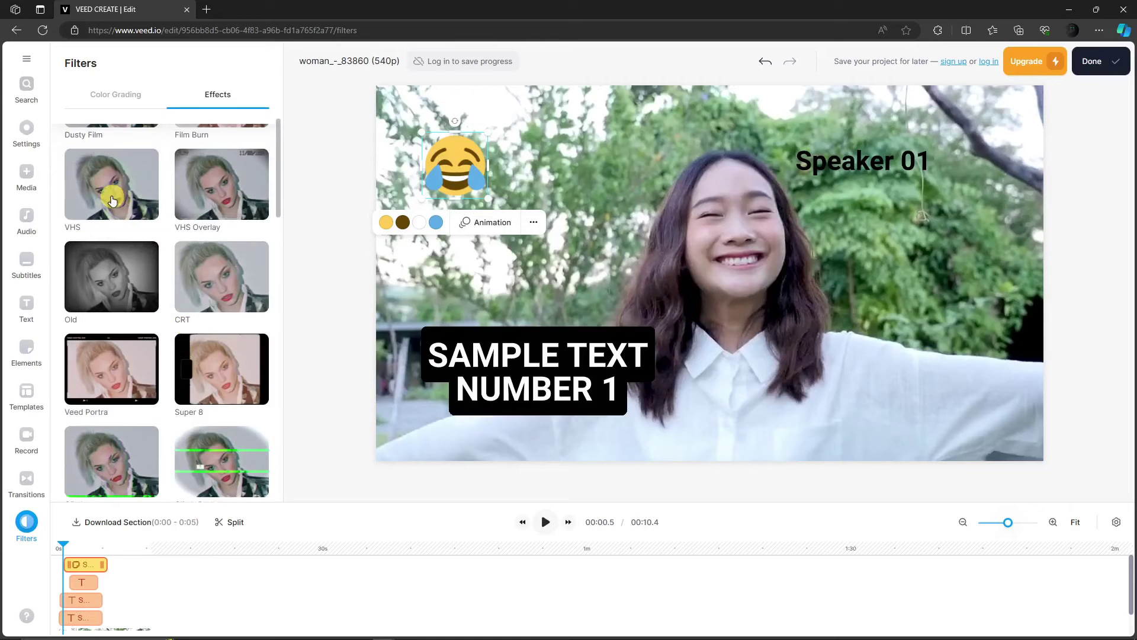
click(112, 199)
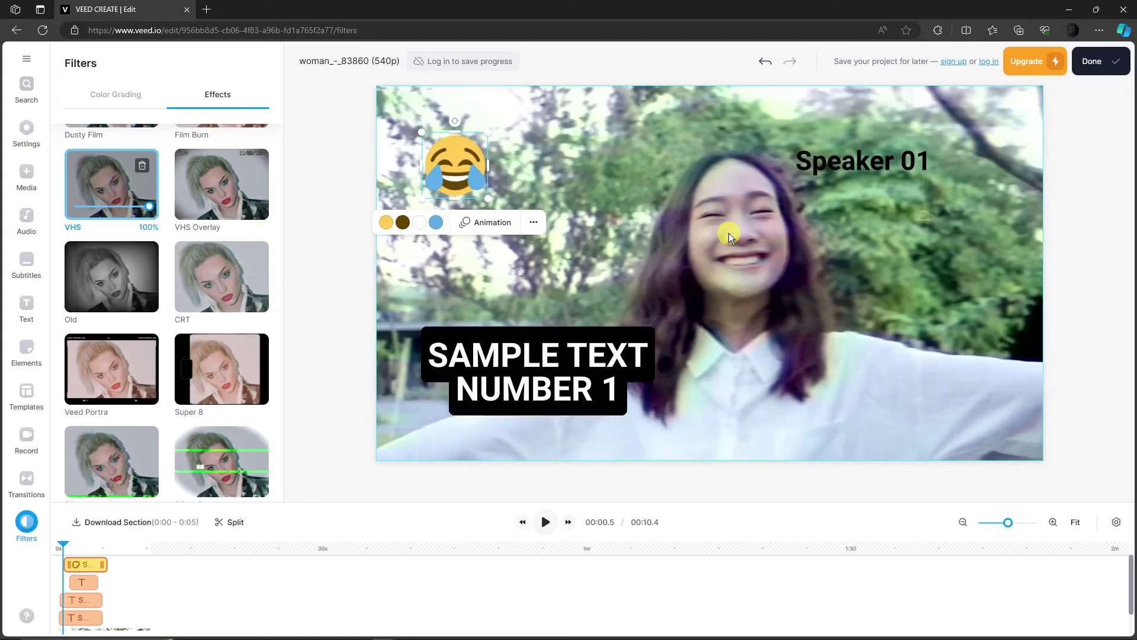
Export the 10.4-second, 6.9 MB video at standard quality from the Export panel.
click(1116, 68)
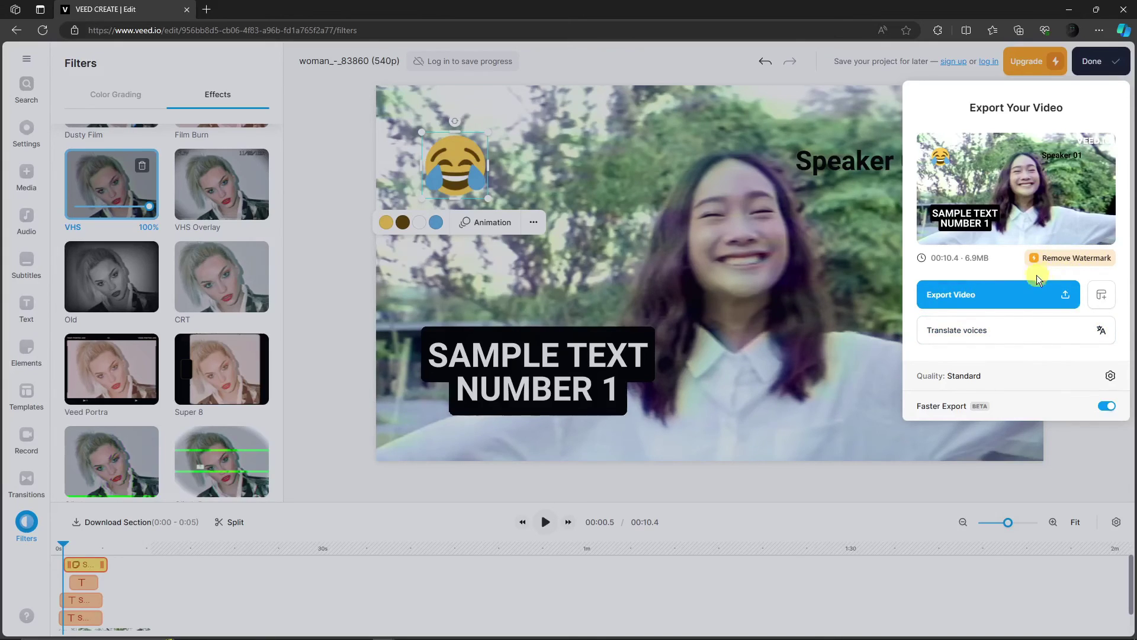
click(1062, 300)
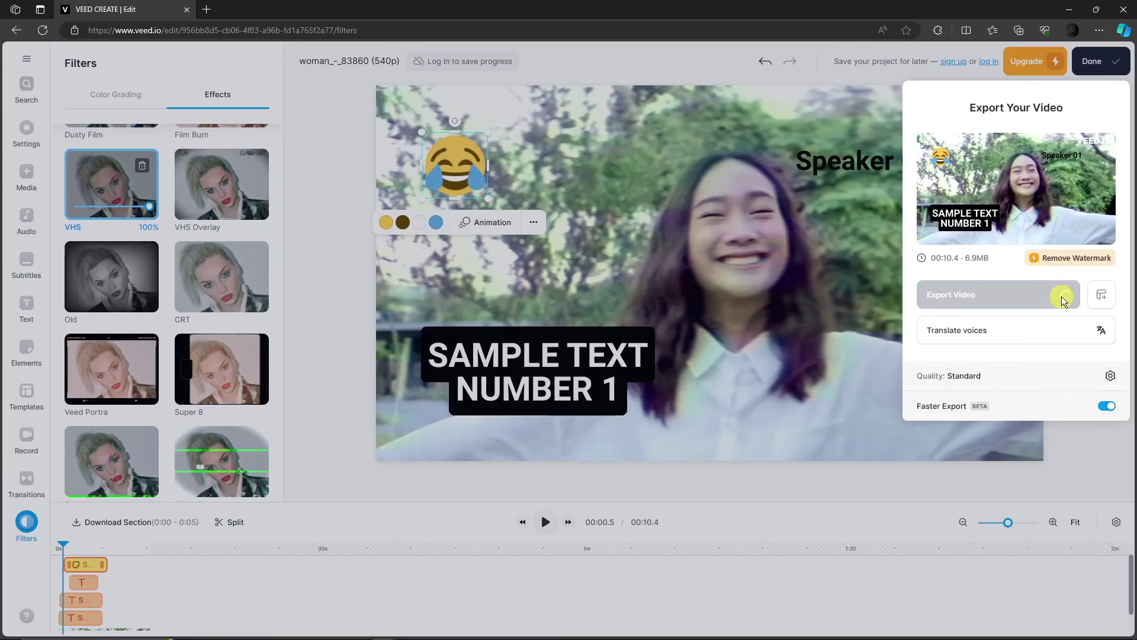